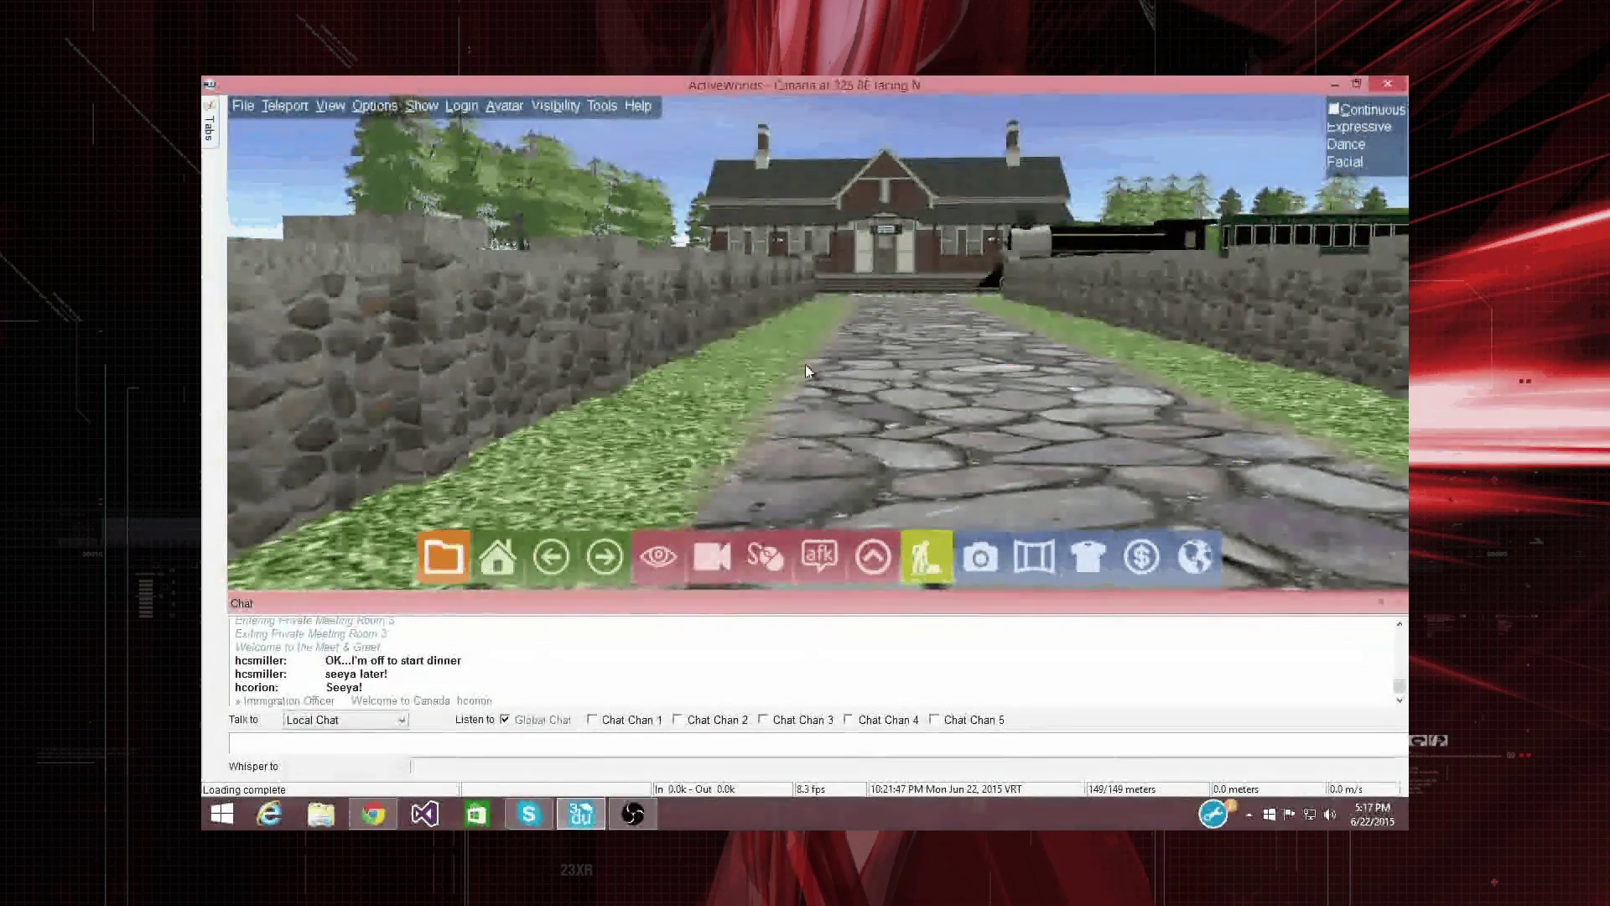
Walk the avatar forward along the stone path and up to the train tracks facing the brick station's door
key(Up)
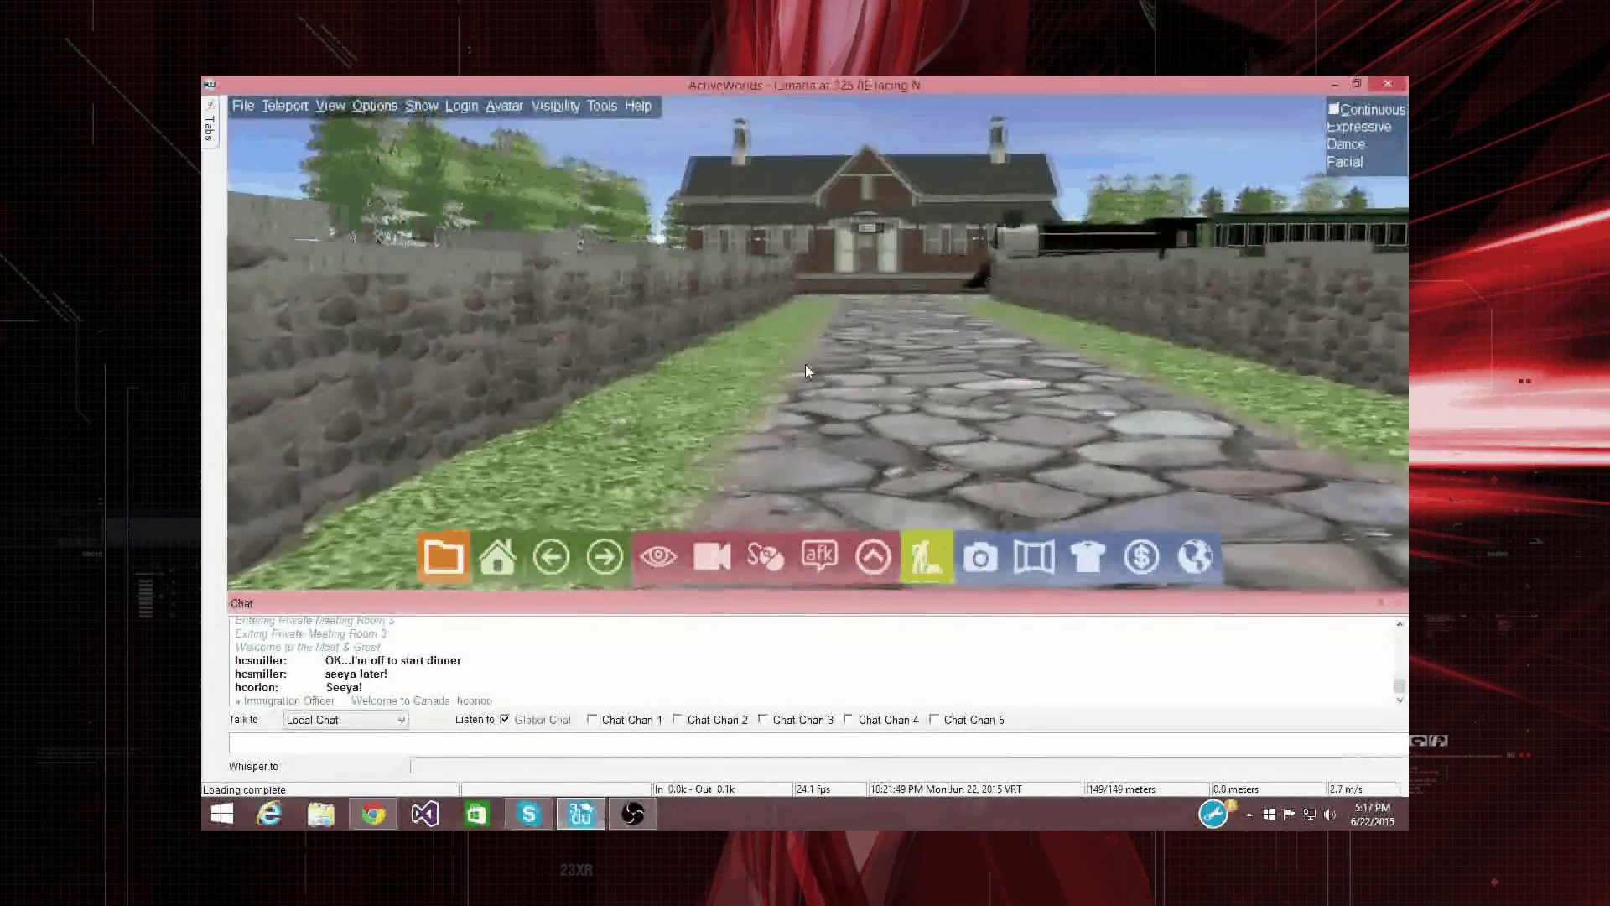
key(Up)
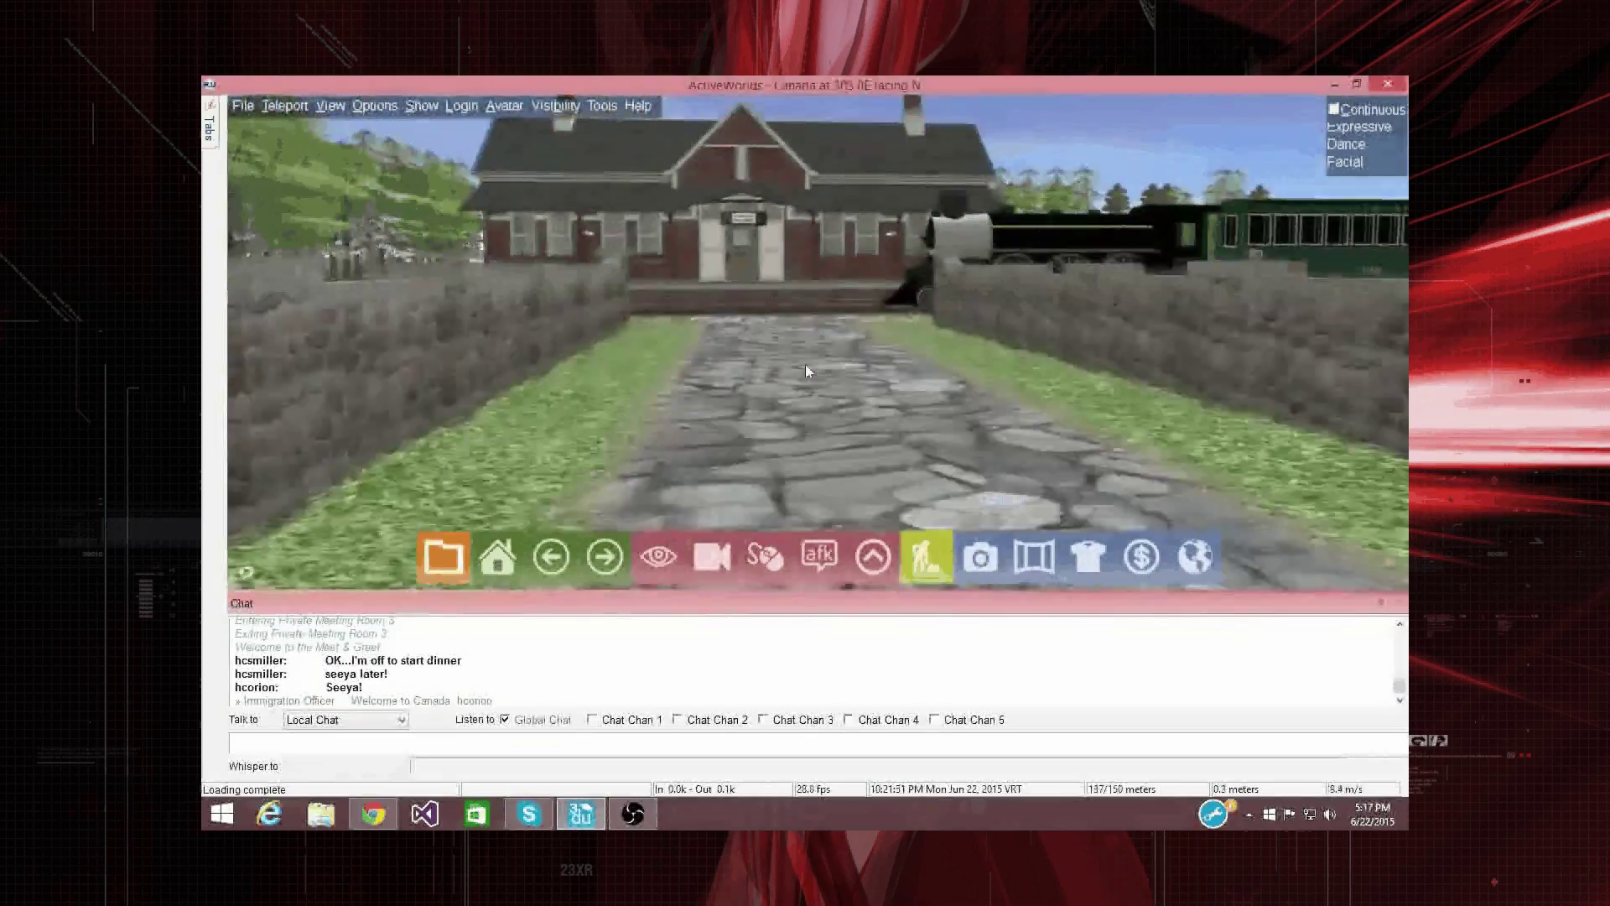
key(Up)
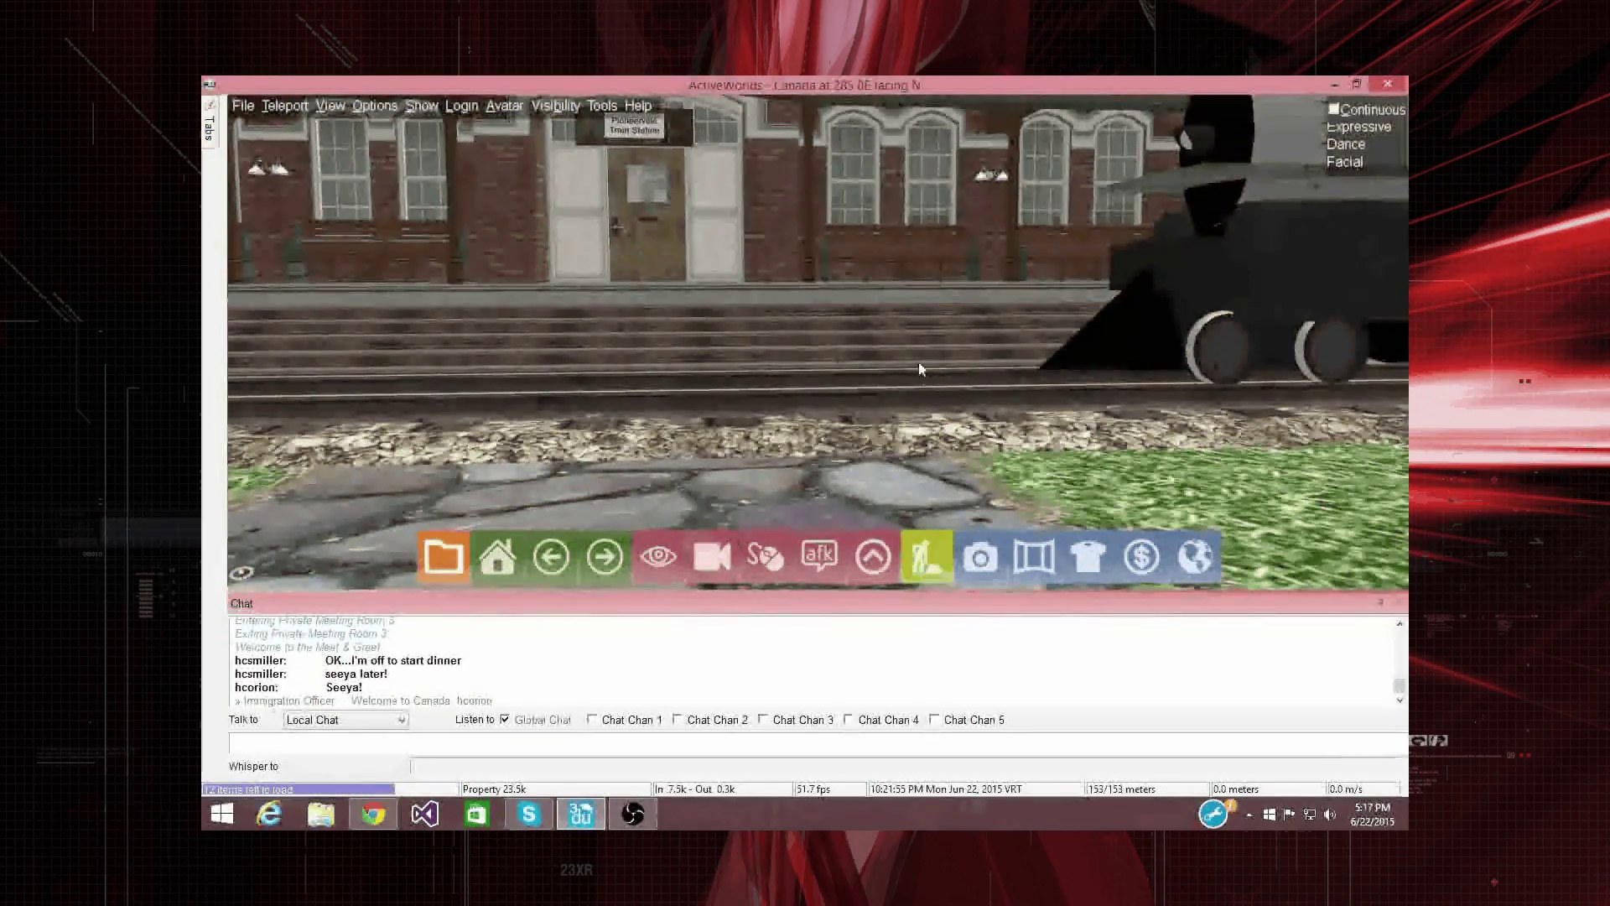
key(Up)
key(Up)
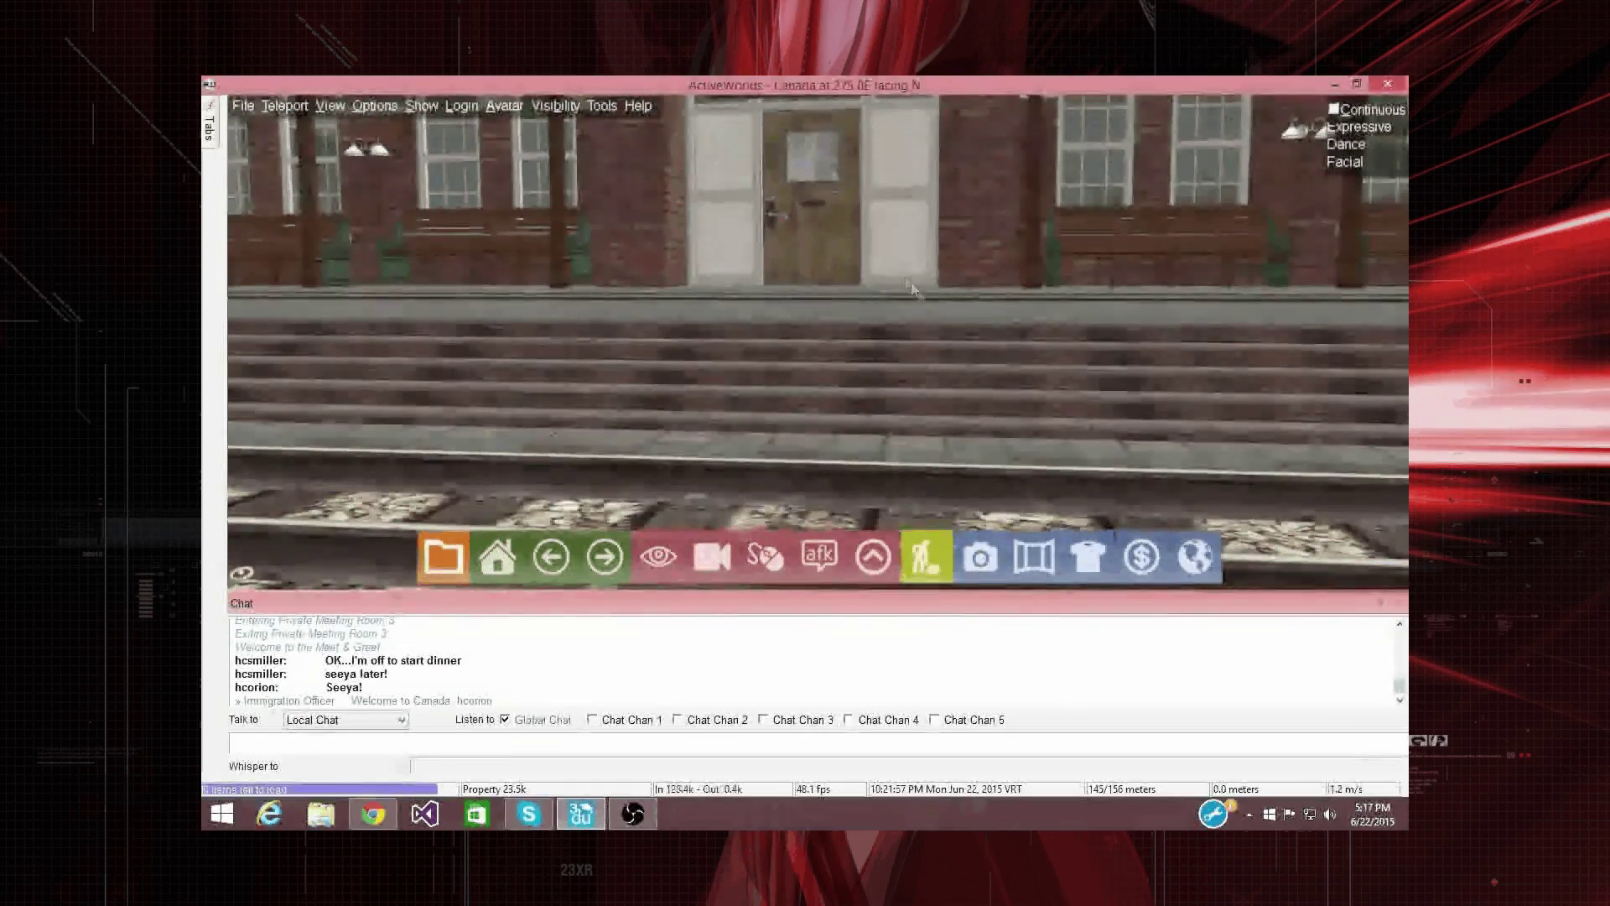
Review the Performance and General settings, including the Freelook mouse control, and accept the settings dialog
click(391, 105)
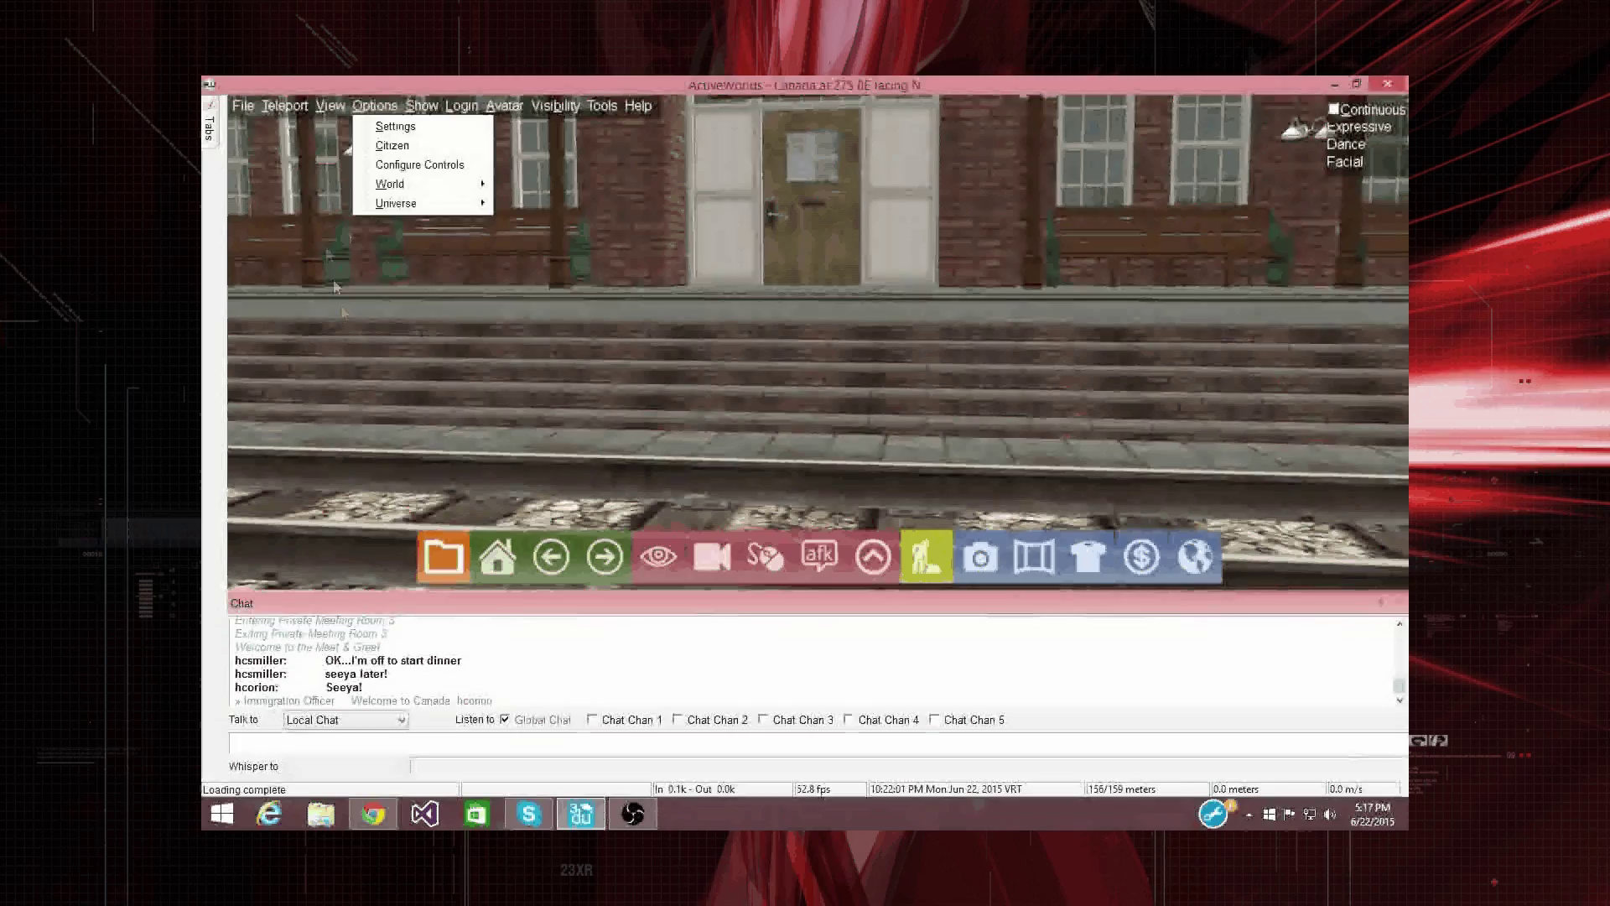
click(379, 107)
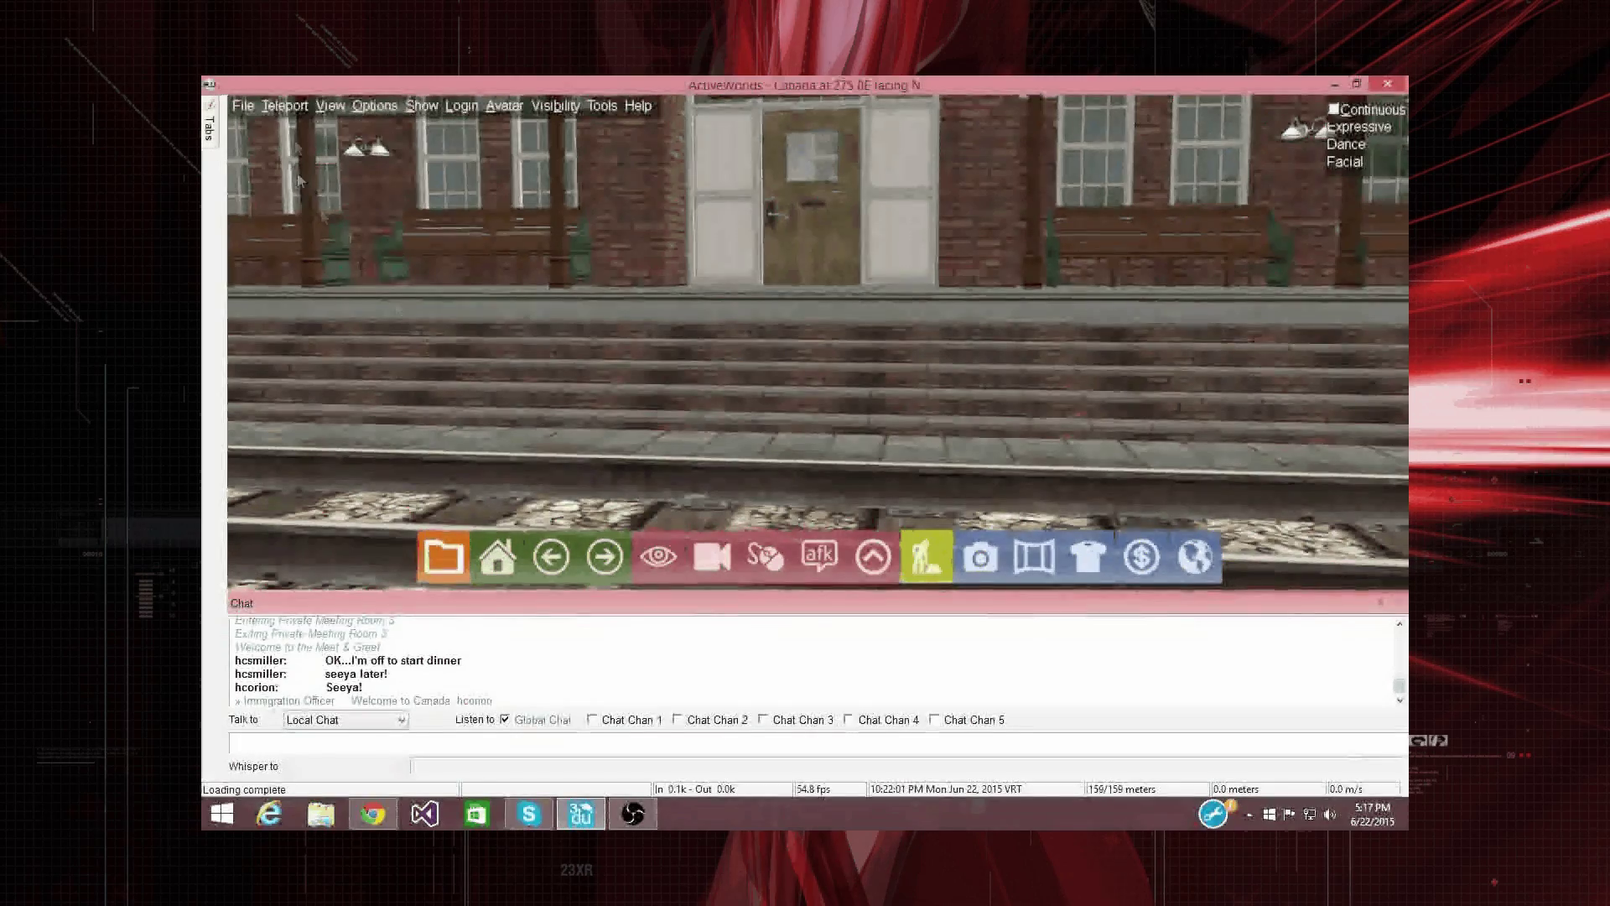
click(375, 107)
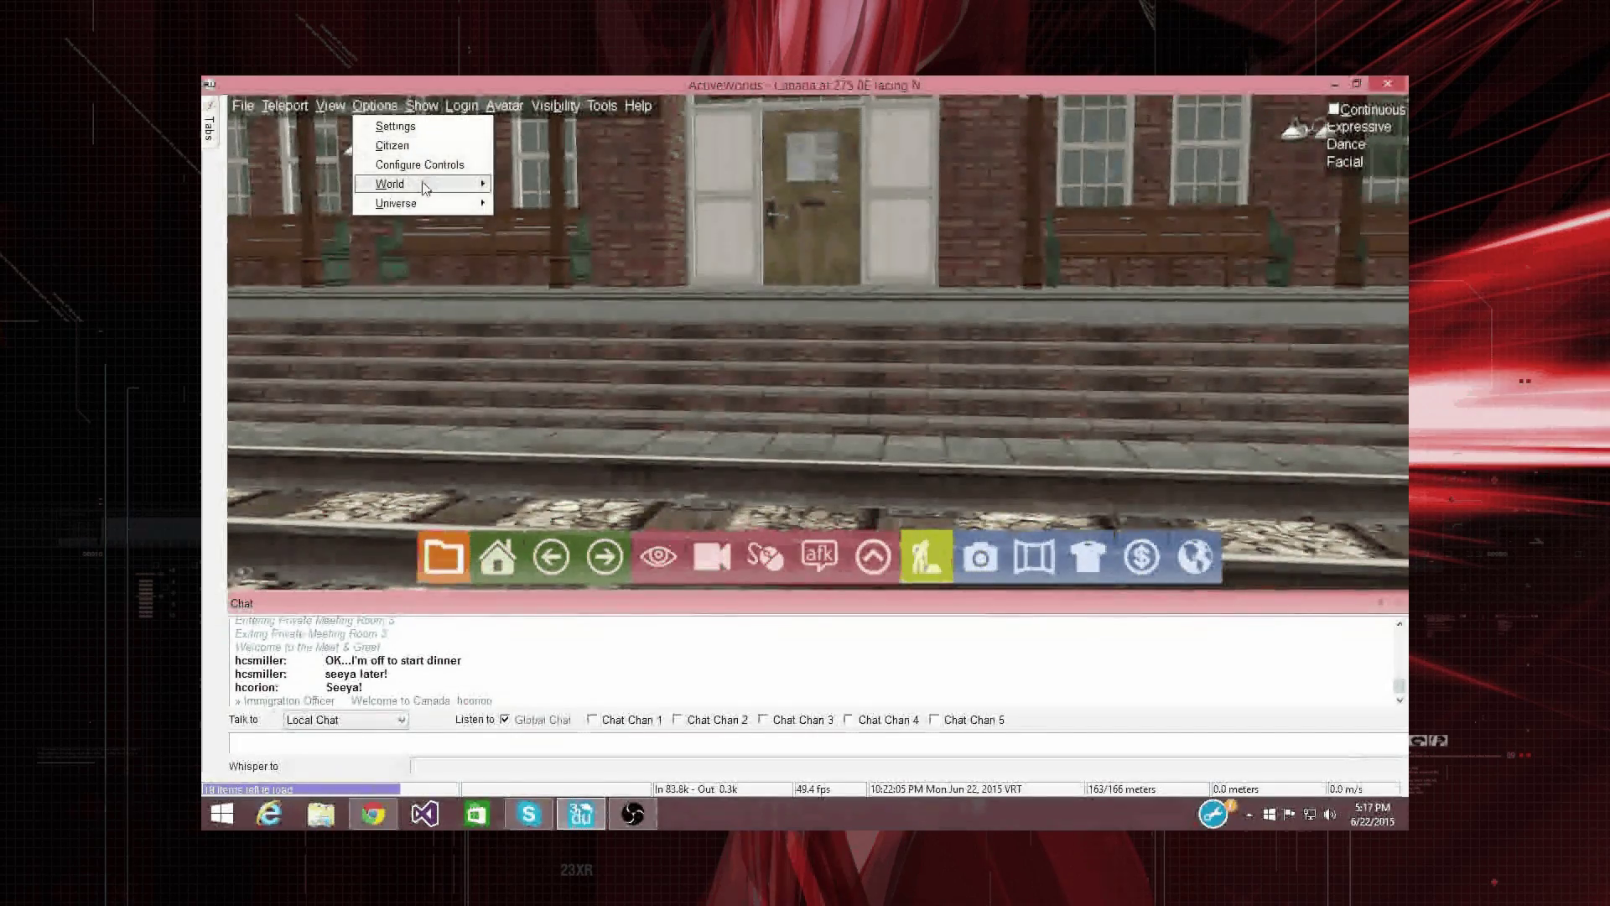
click(401, 127)
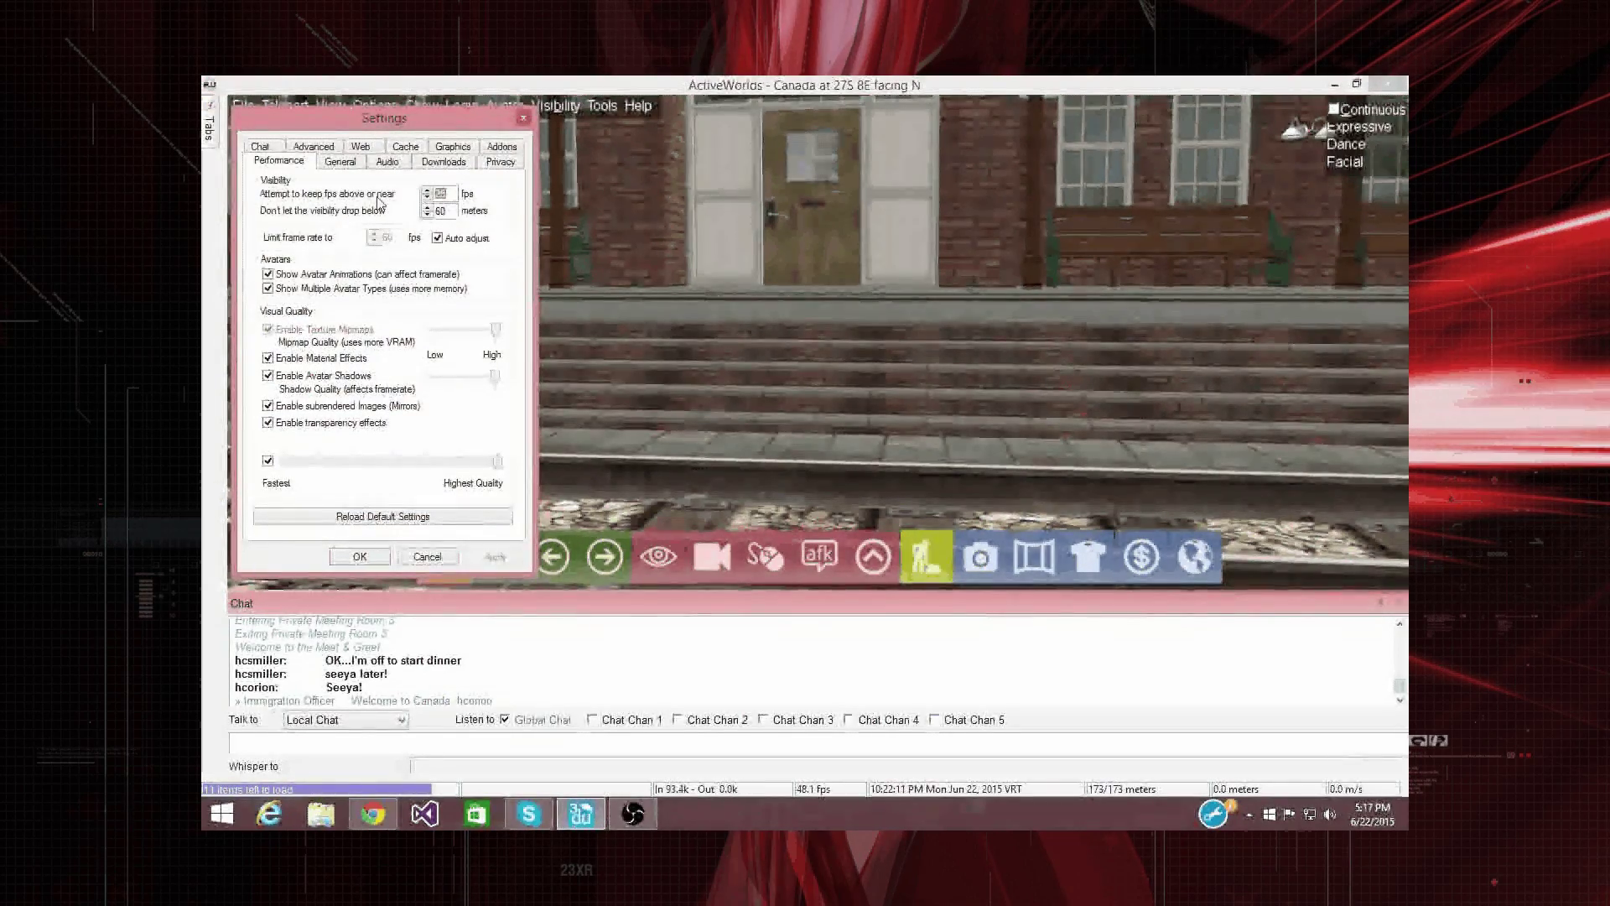
click(332, 167)
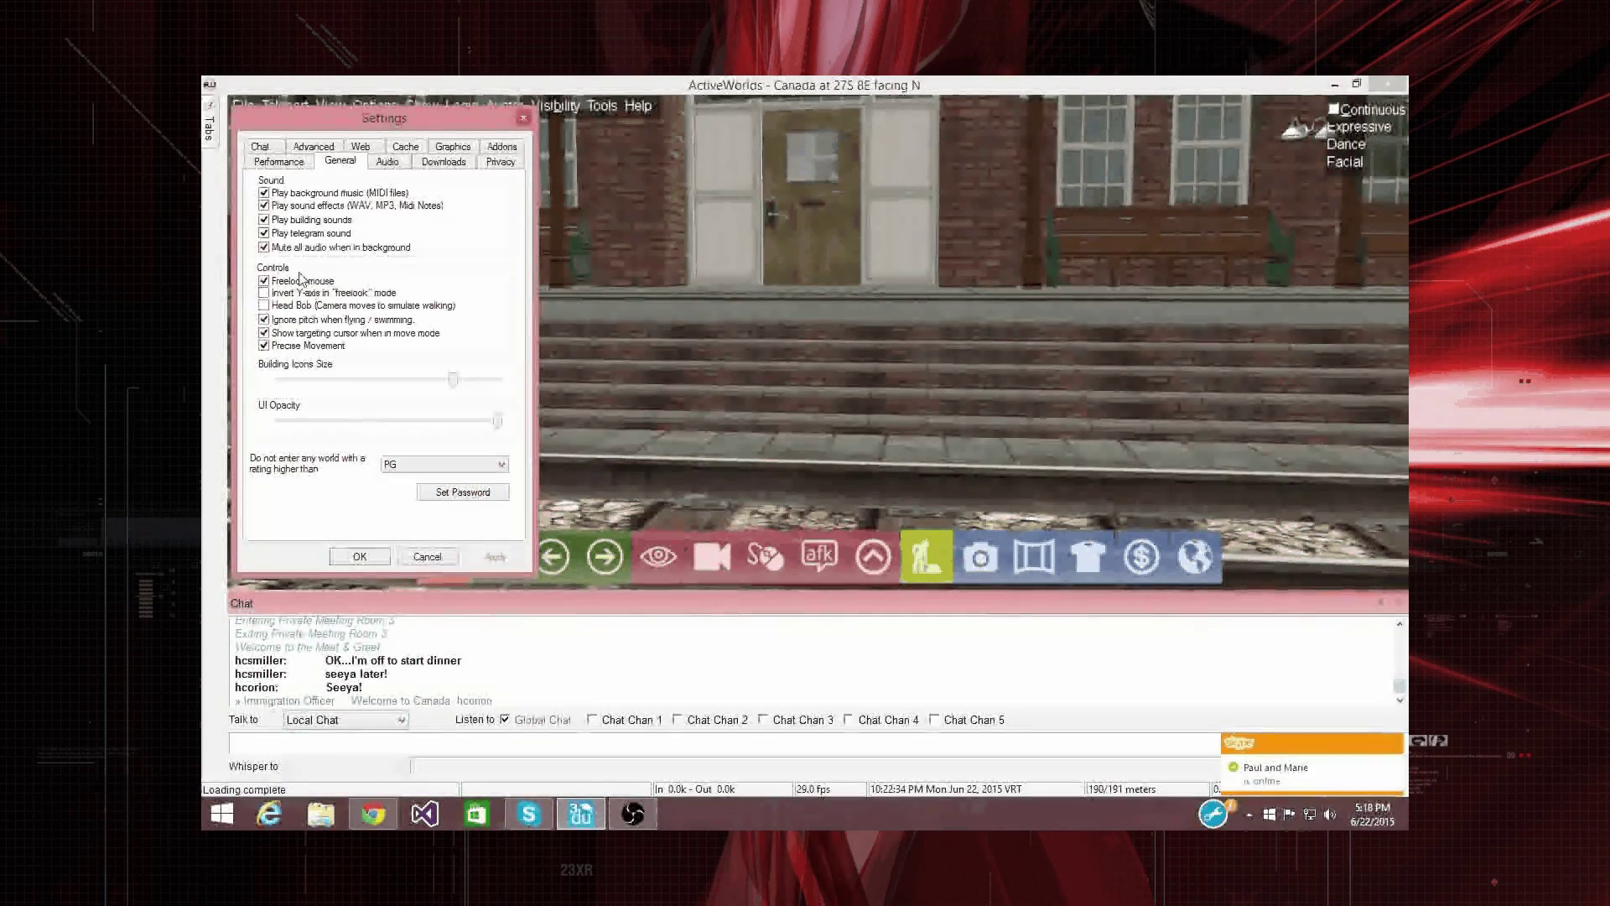
click(359, 556)
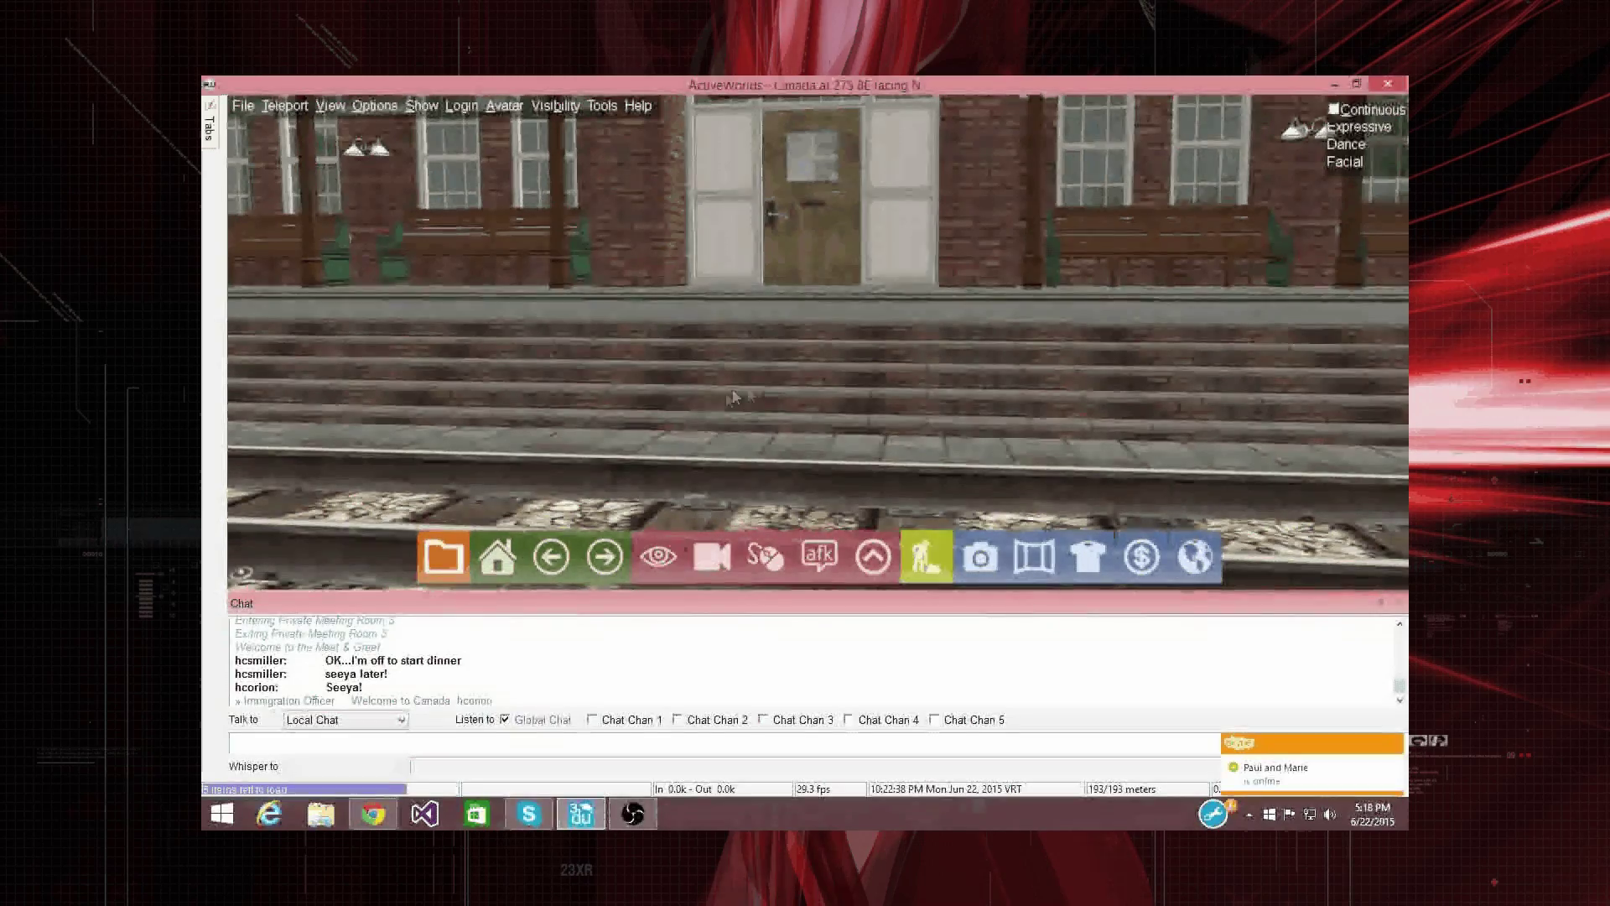
Switch to the browser and examine the Trinus VR home page down to the install, mount and play instructions
key(alt+Tab)
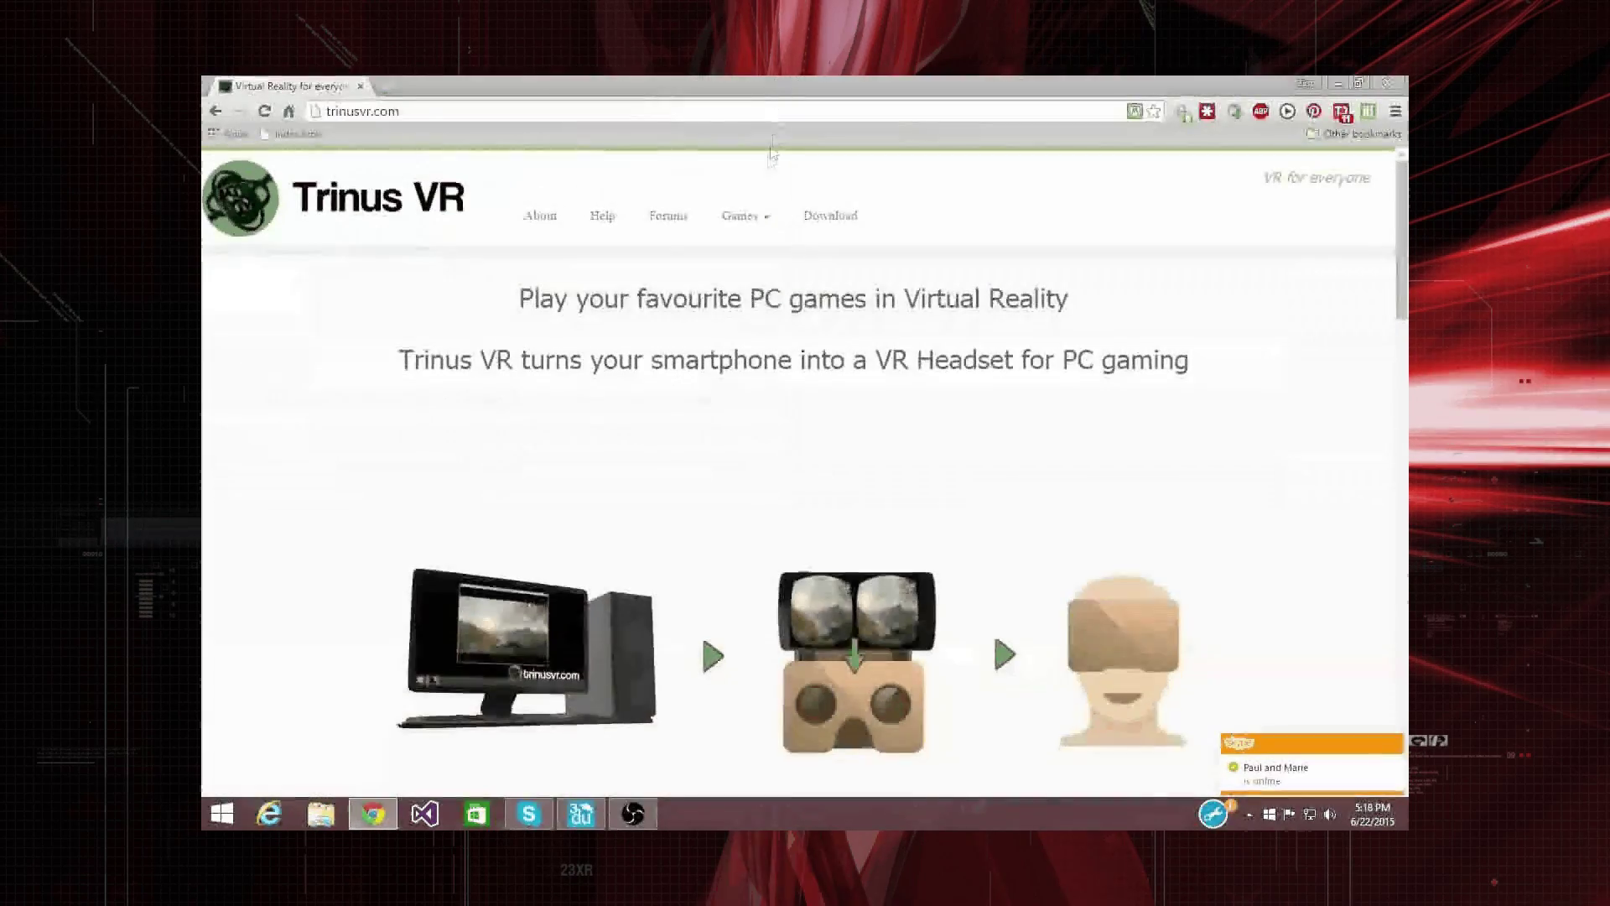
drag(327, 216, 387, 322)
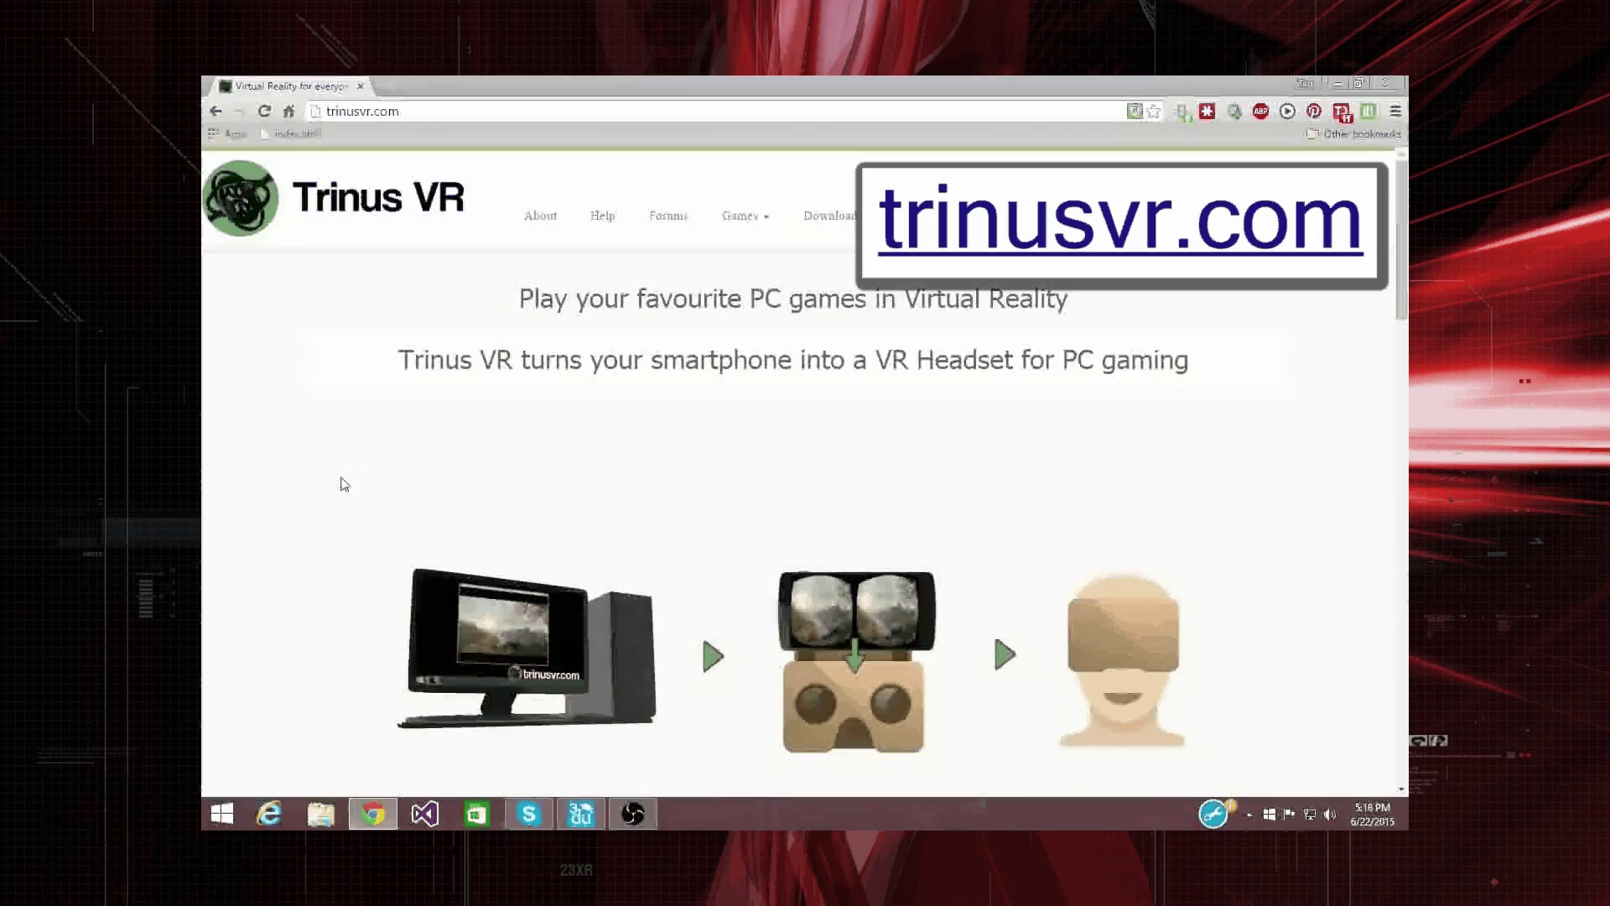
scroll(330, 443, down, 10)
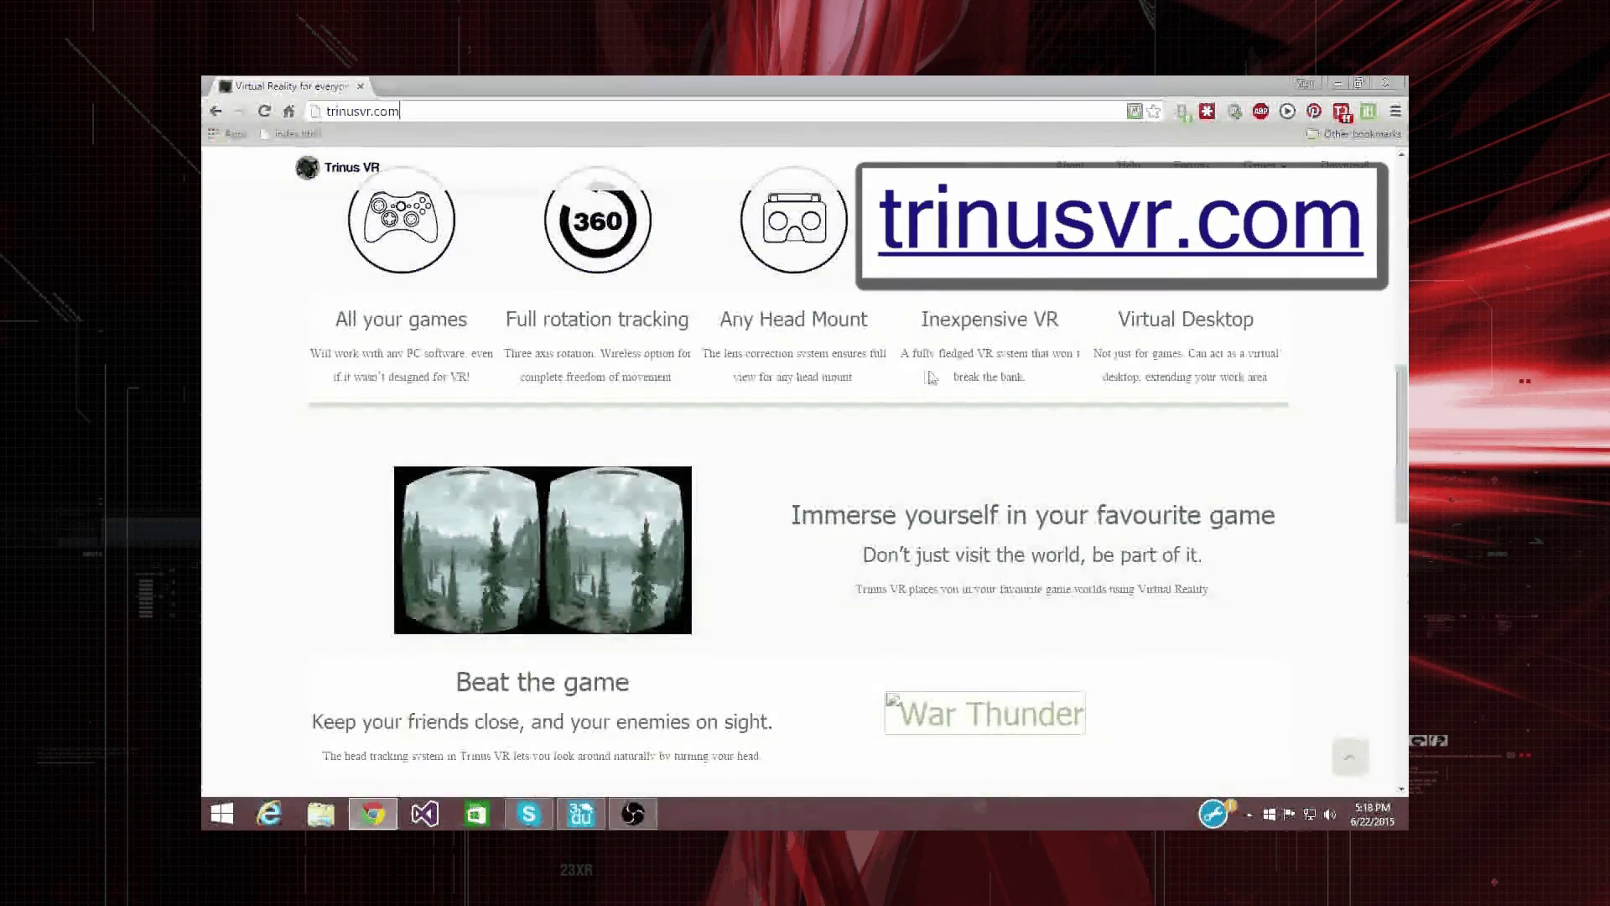
scroll(931, 377, down, 7)
scroll(957, 351, down, 3)
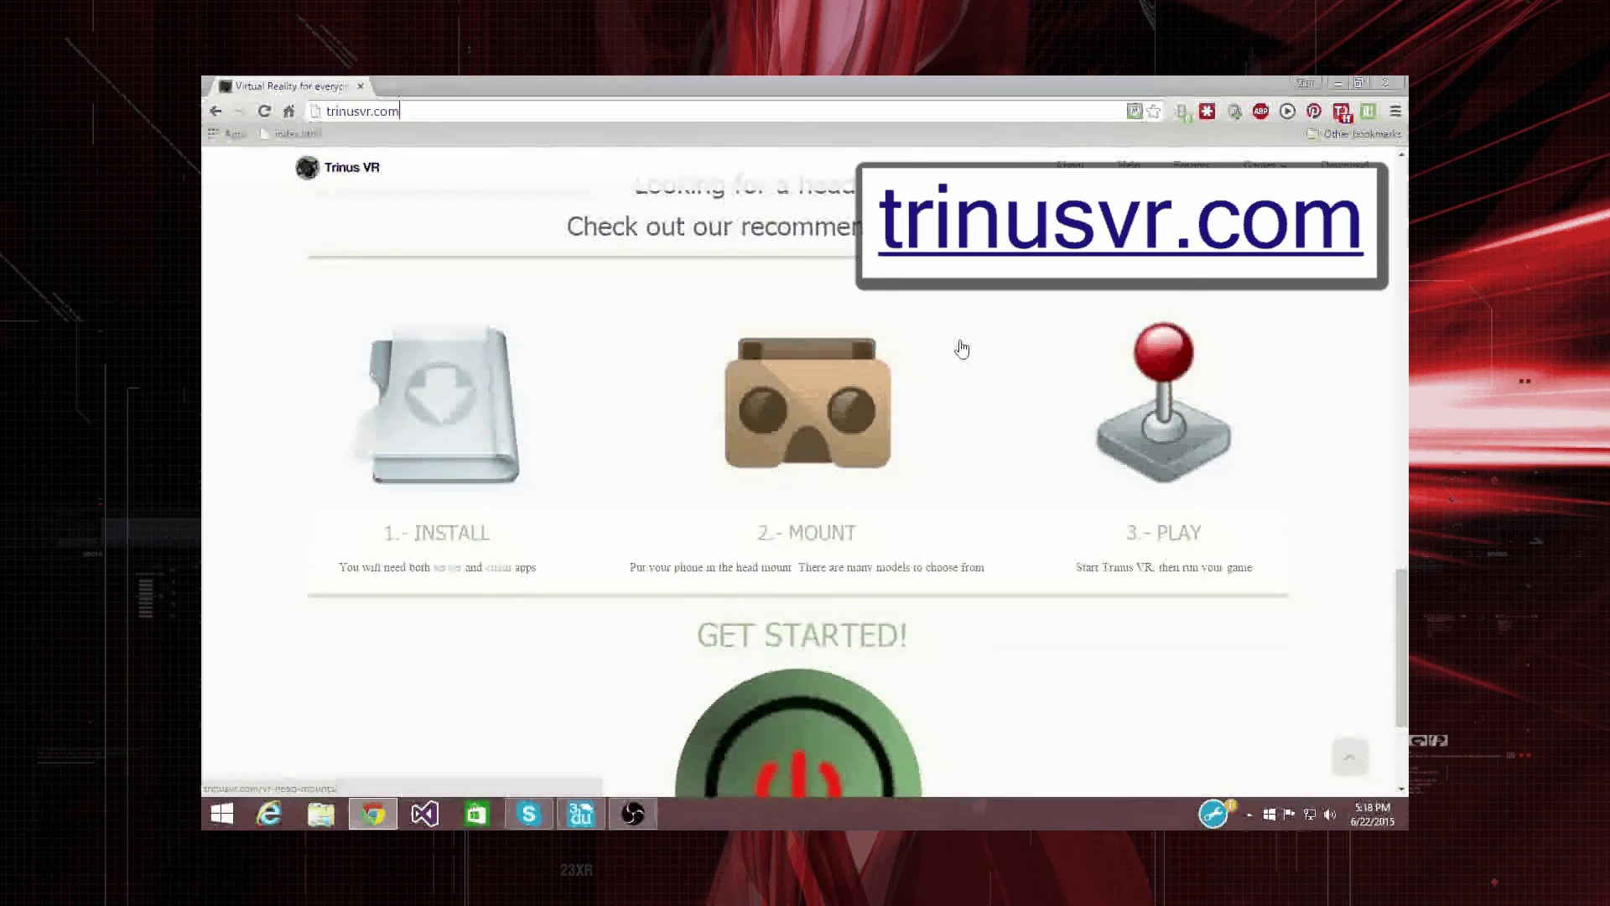
scroll(959, 349, down, 1)
drag(339, 484, 521, 491)
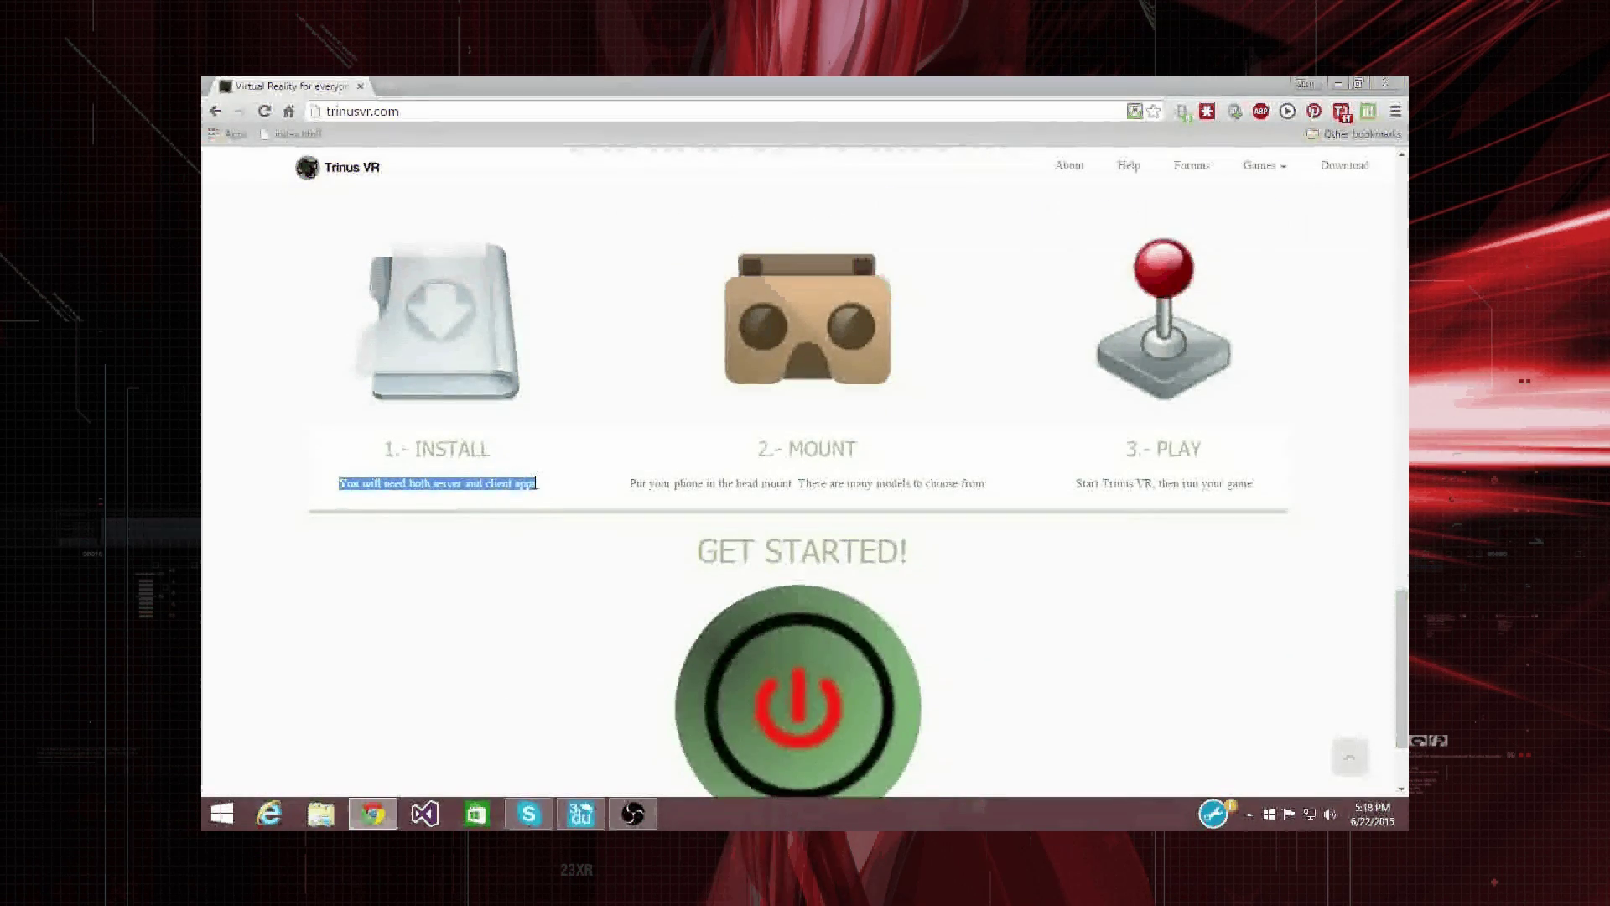
click(500, 496)
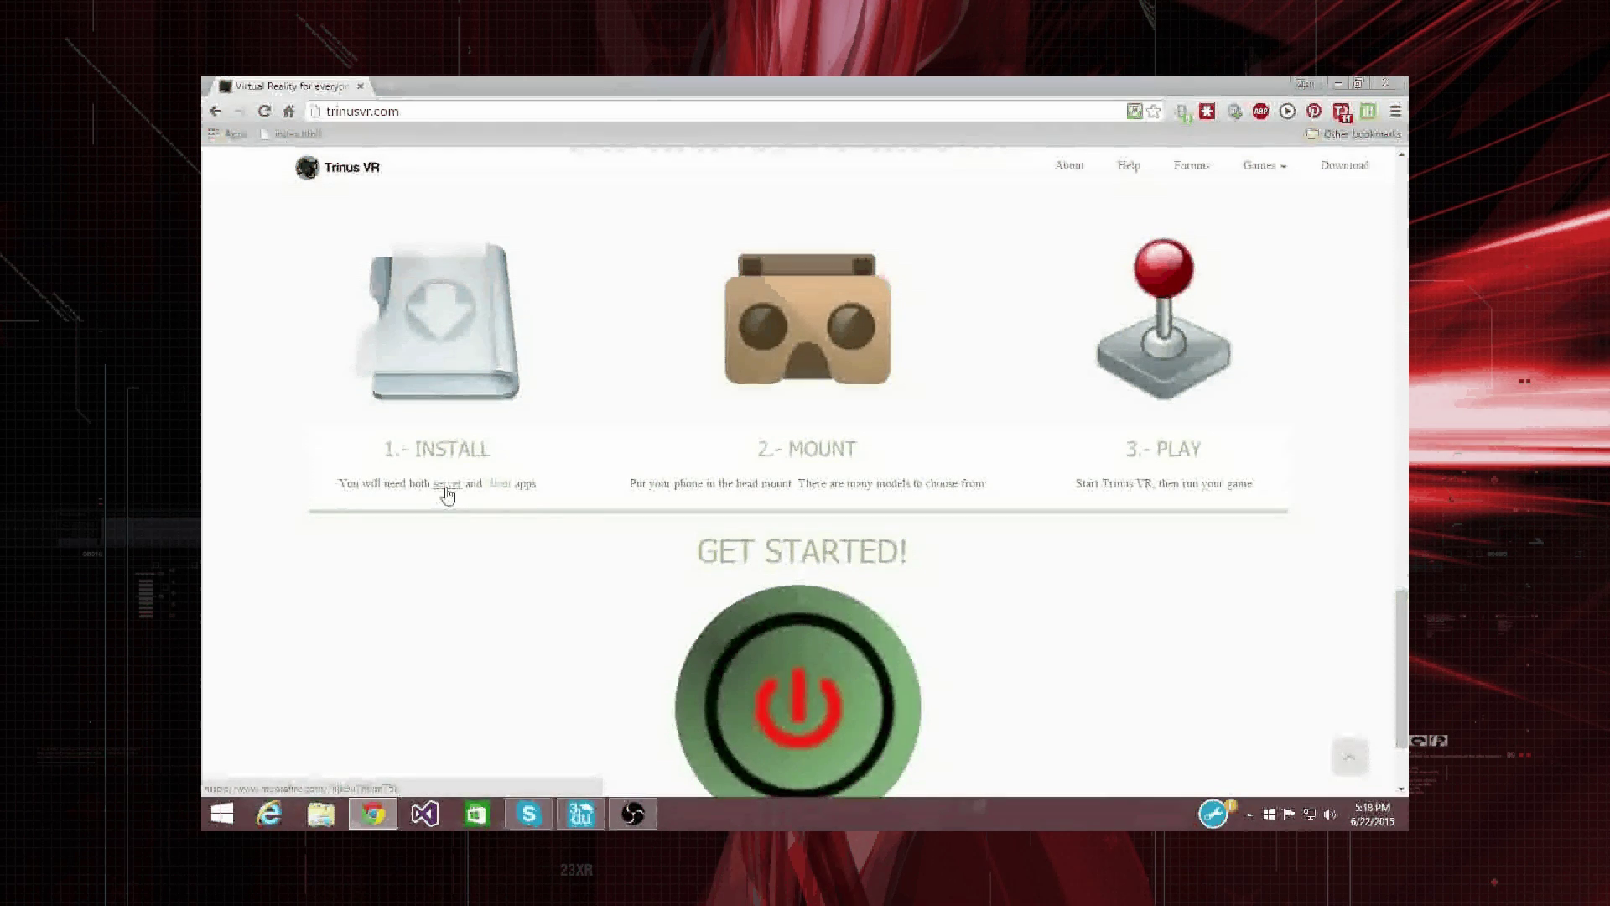
Try to download the TGsetup.exe server installer from its MediaFire page
click(447, 488)
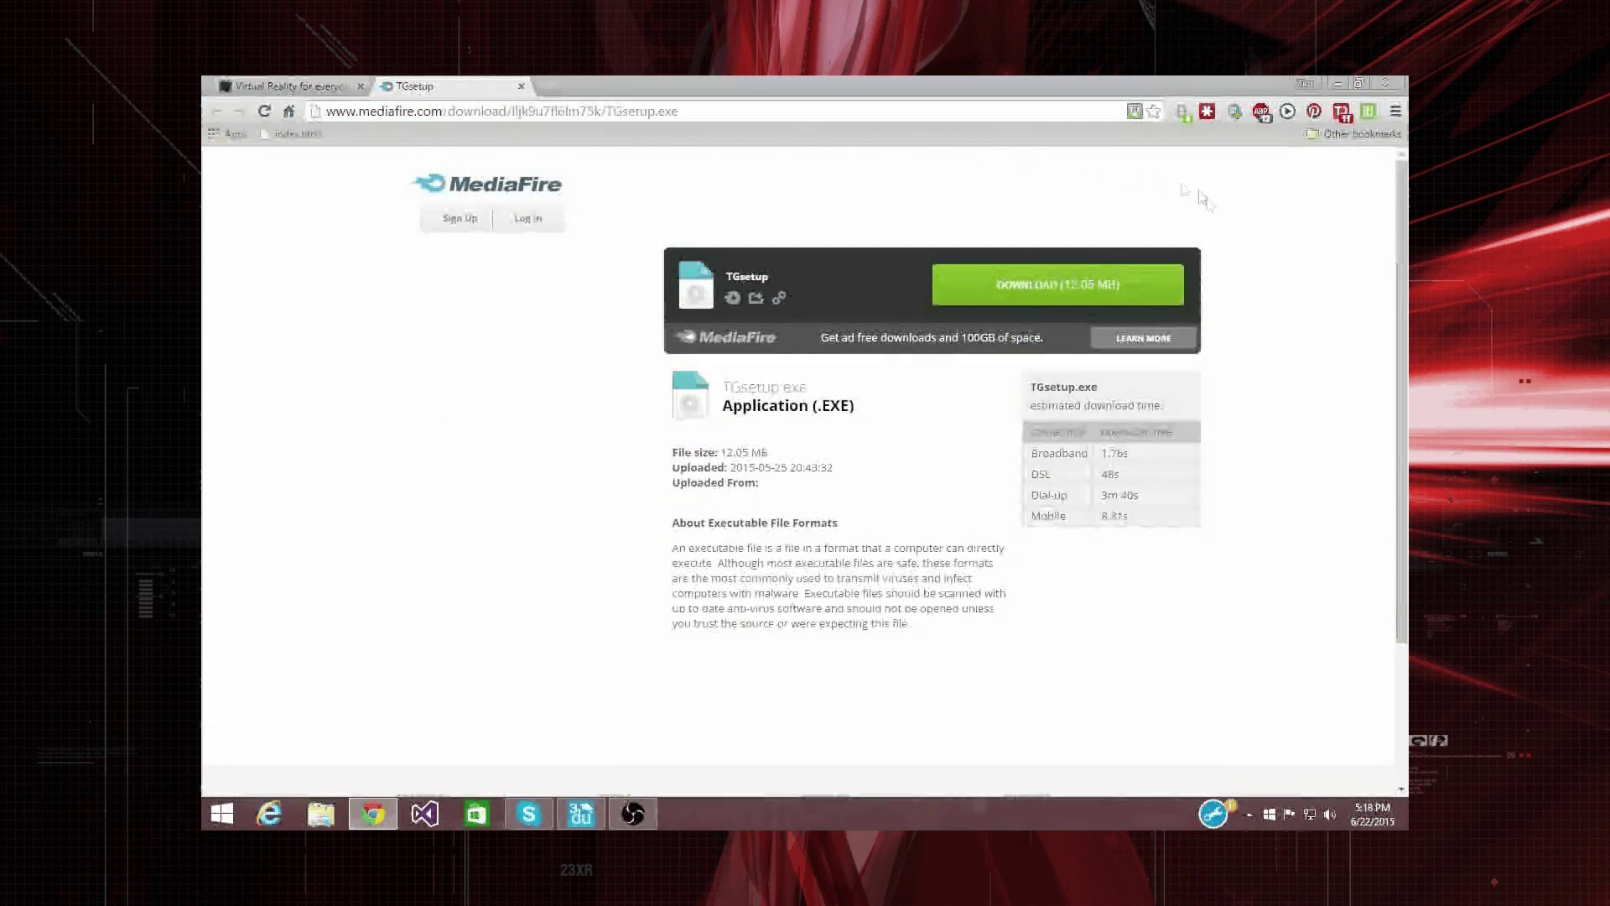
click(1055, 290)
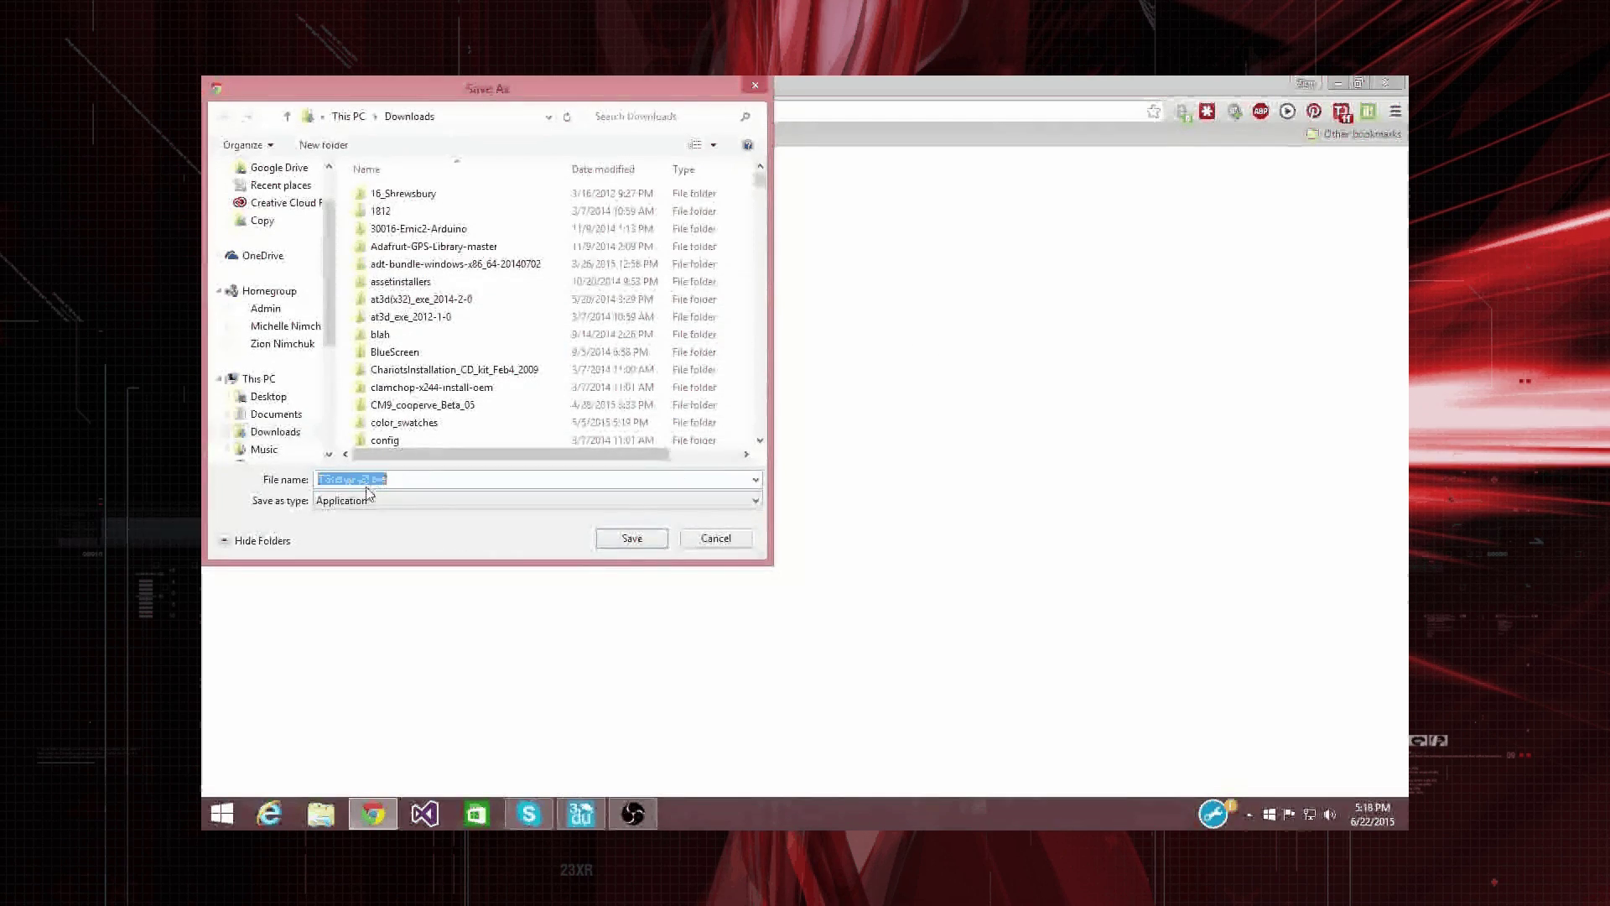
click(717, 540)
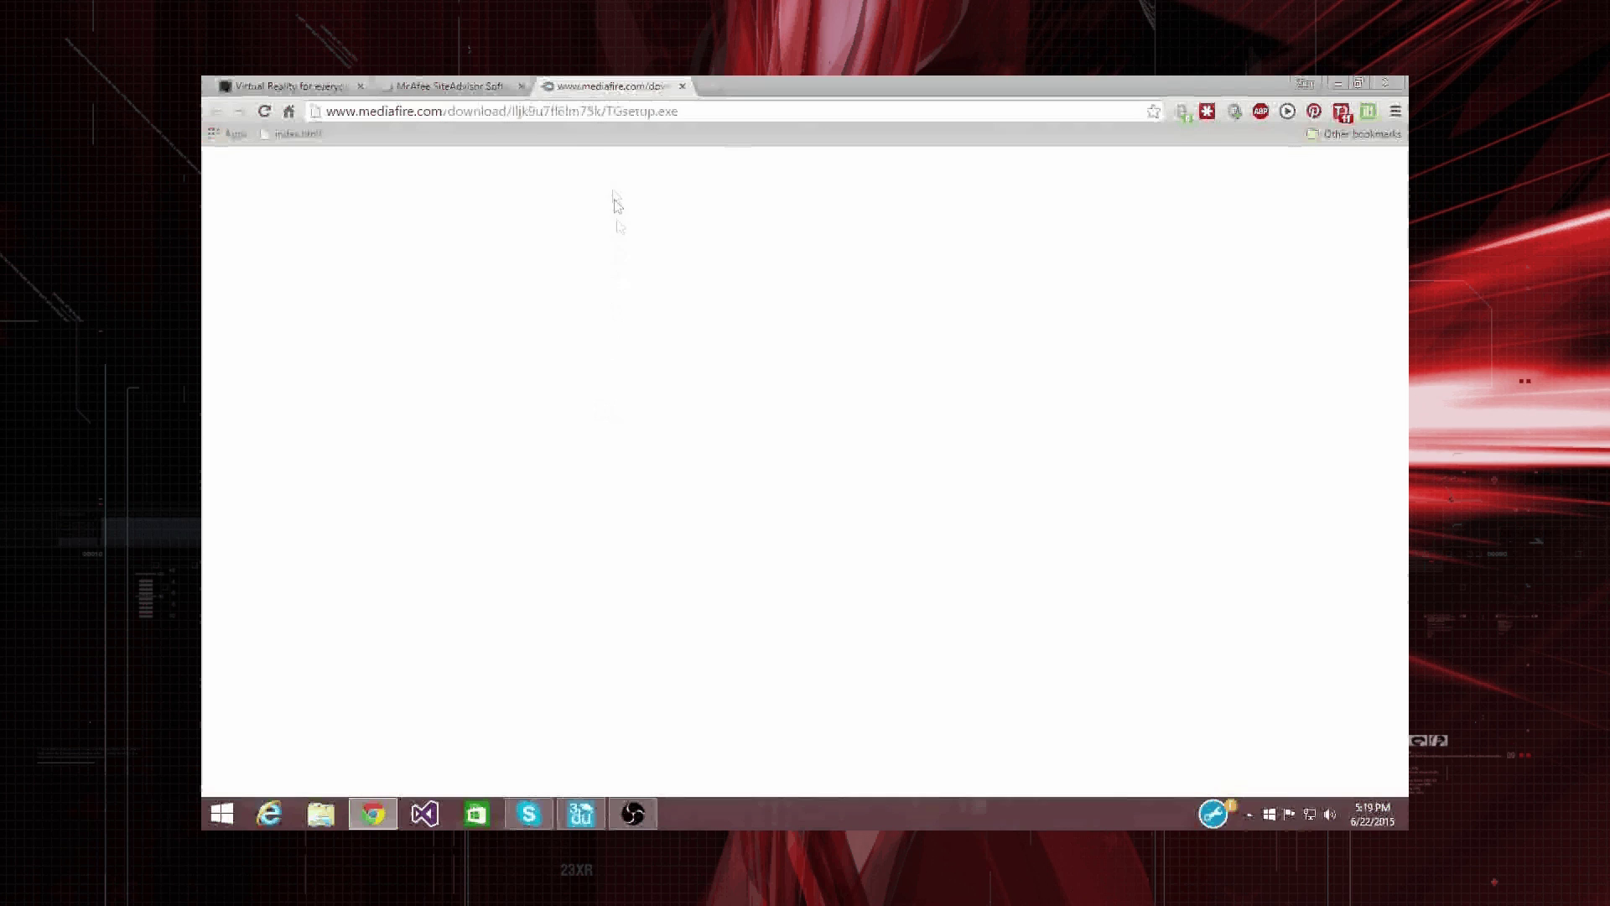
click(522, 87)
click(521, 86)
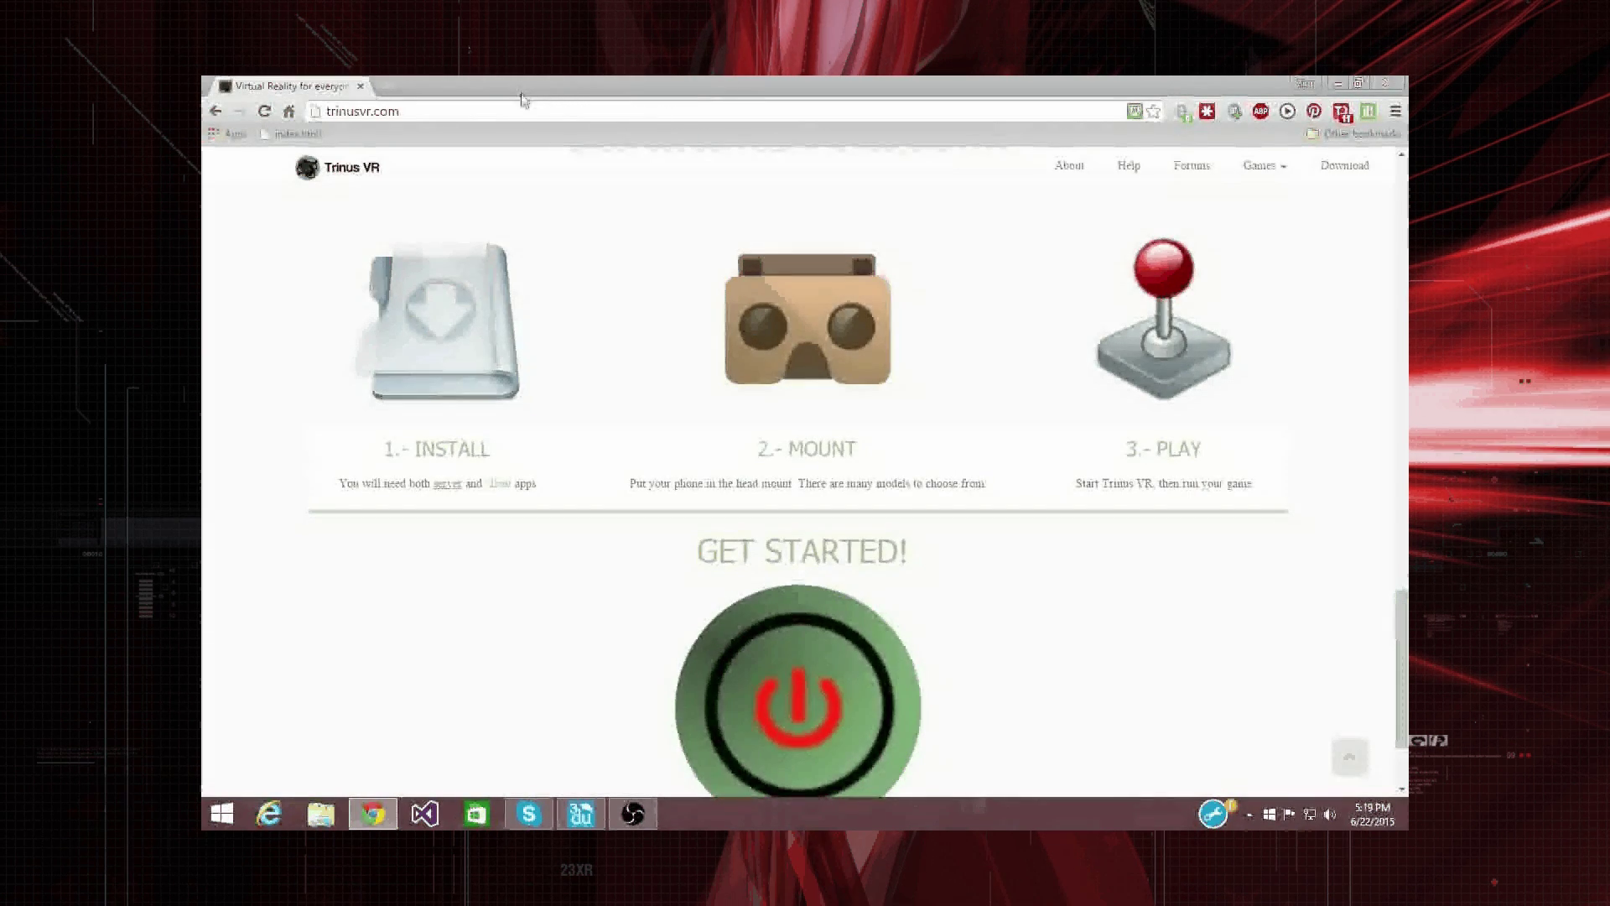
Open the client app's Google Play page, look over the Trinus VR Lite description, and close the page
right_click(501, 484)
click(537, 492)
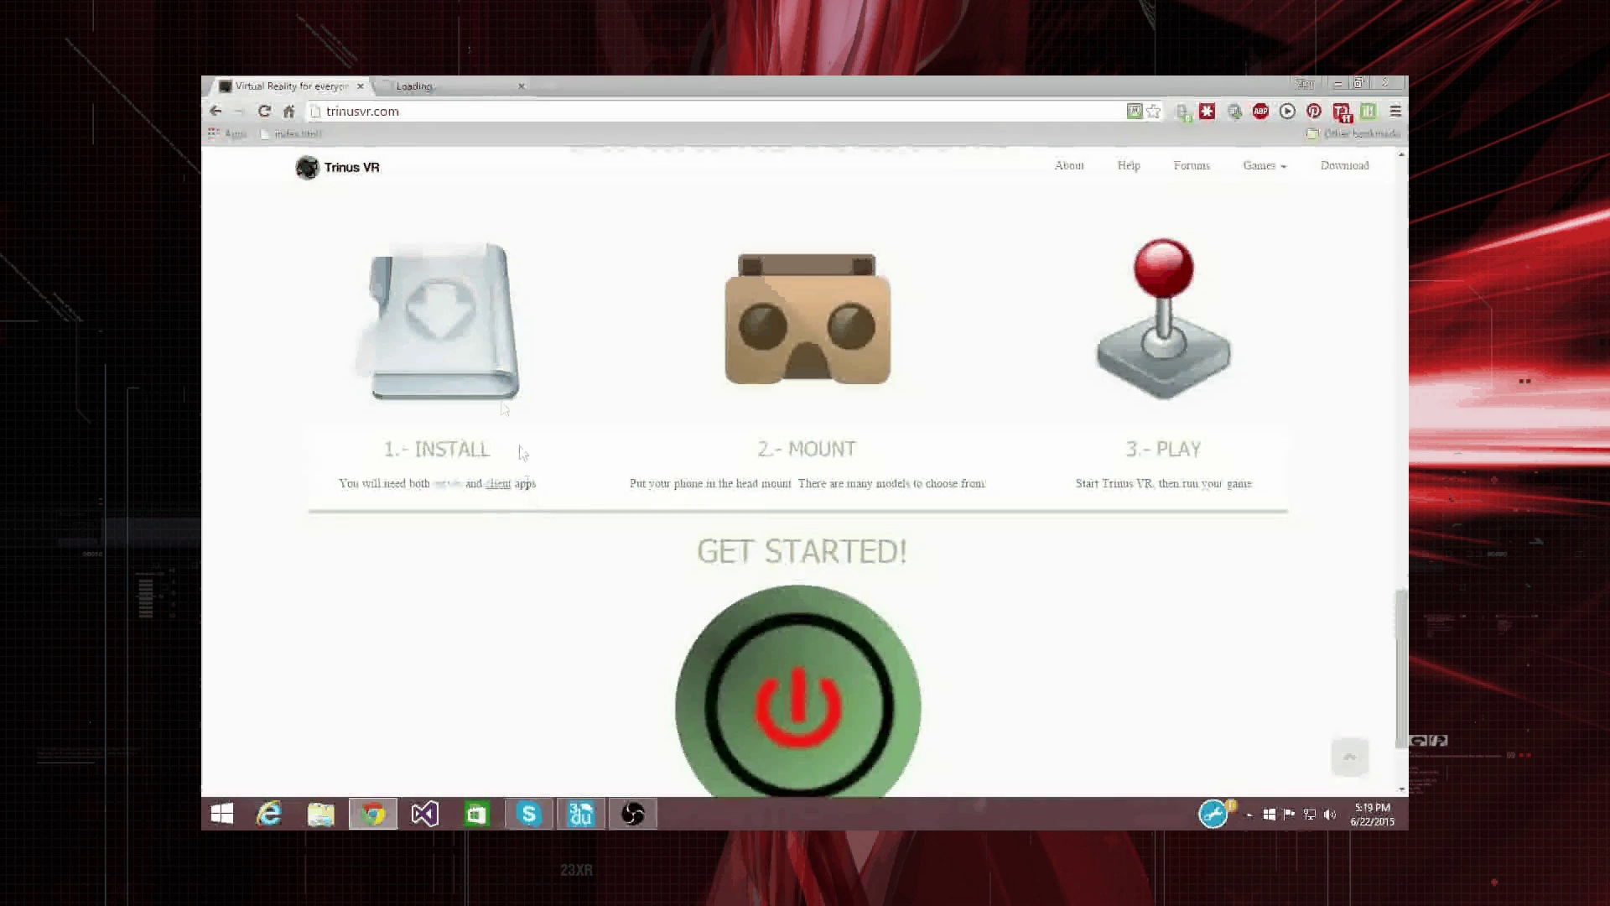
click(449, 87)
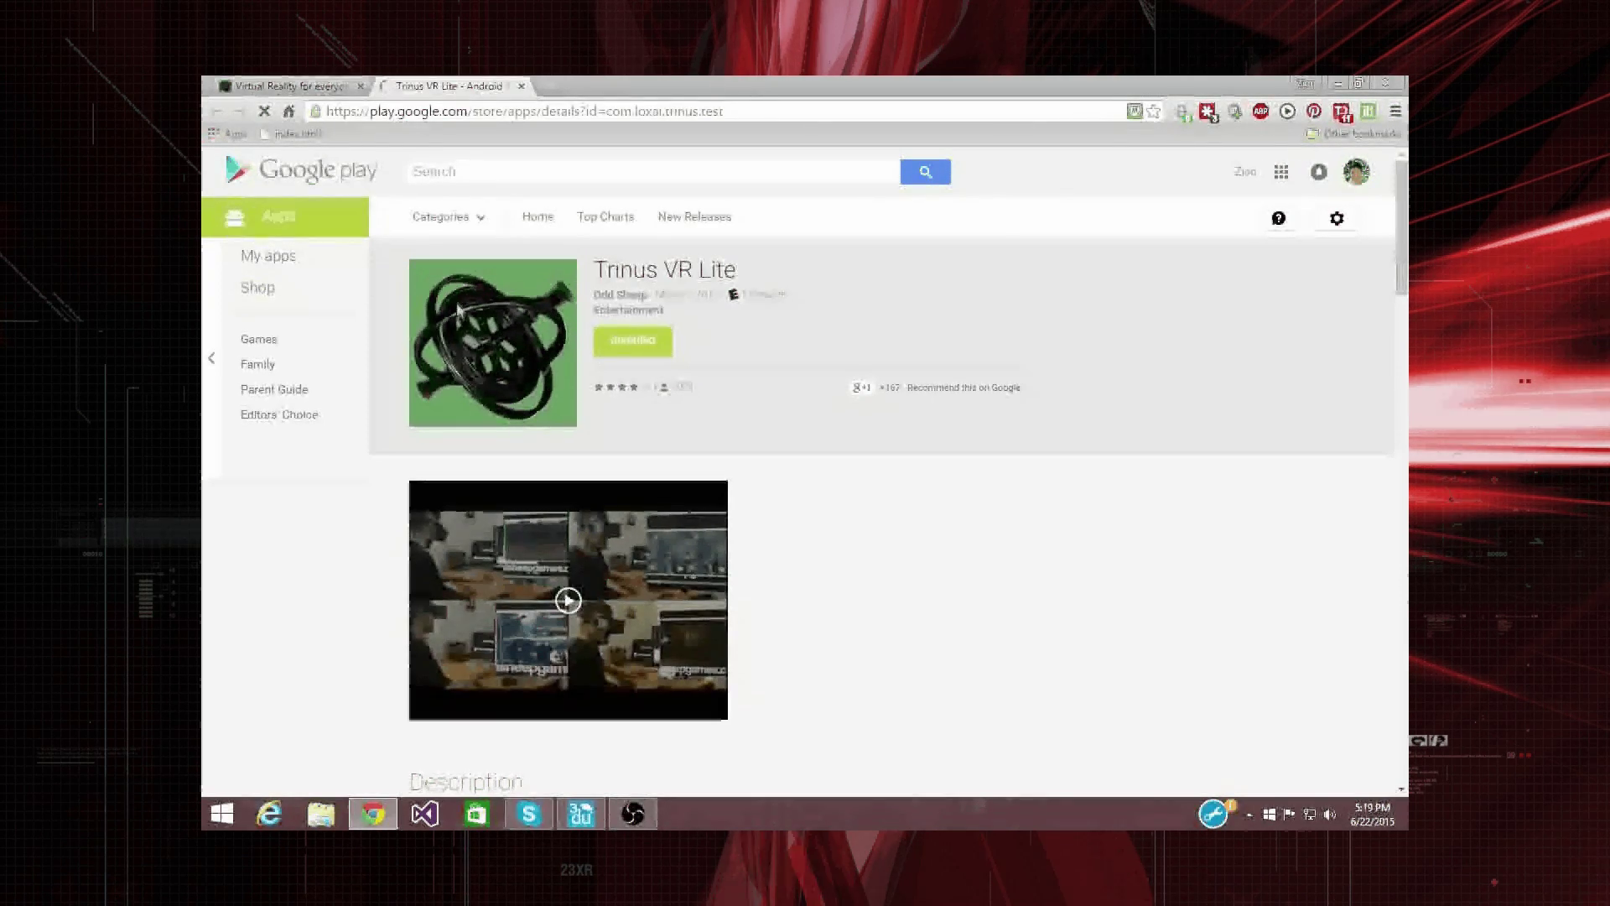
scroll(527, 343, down, 15)
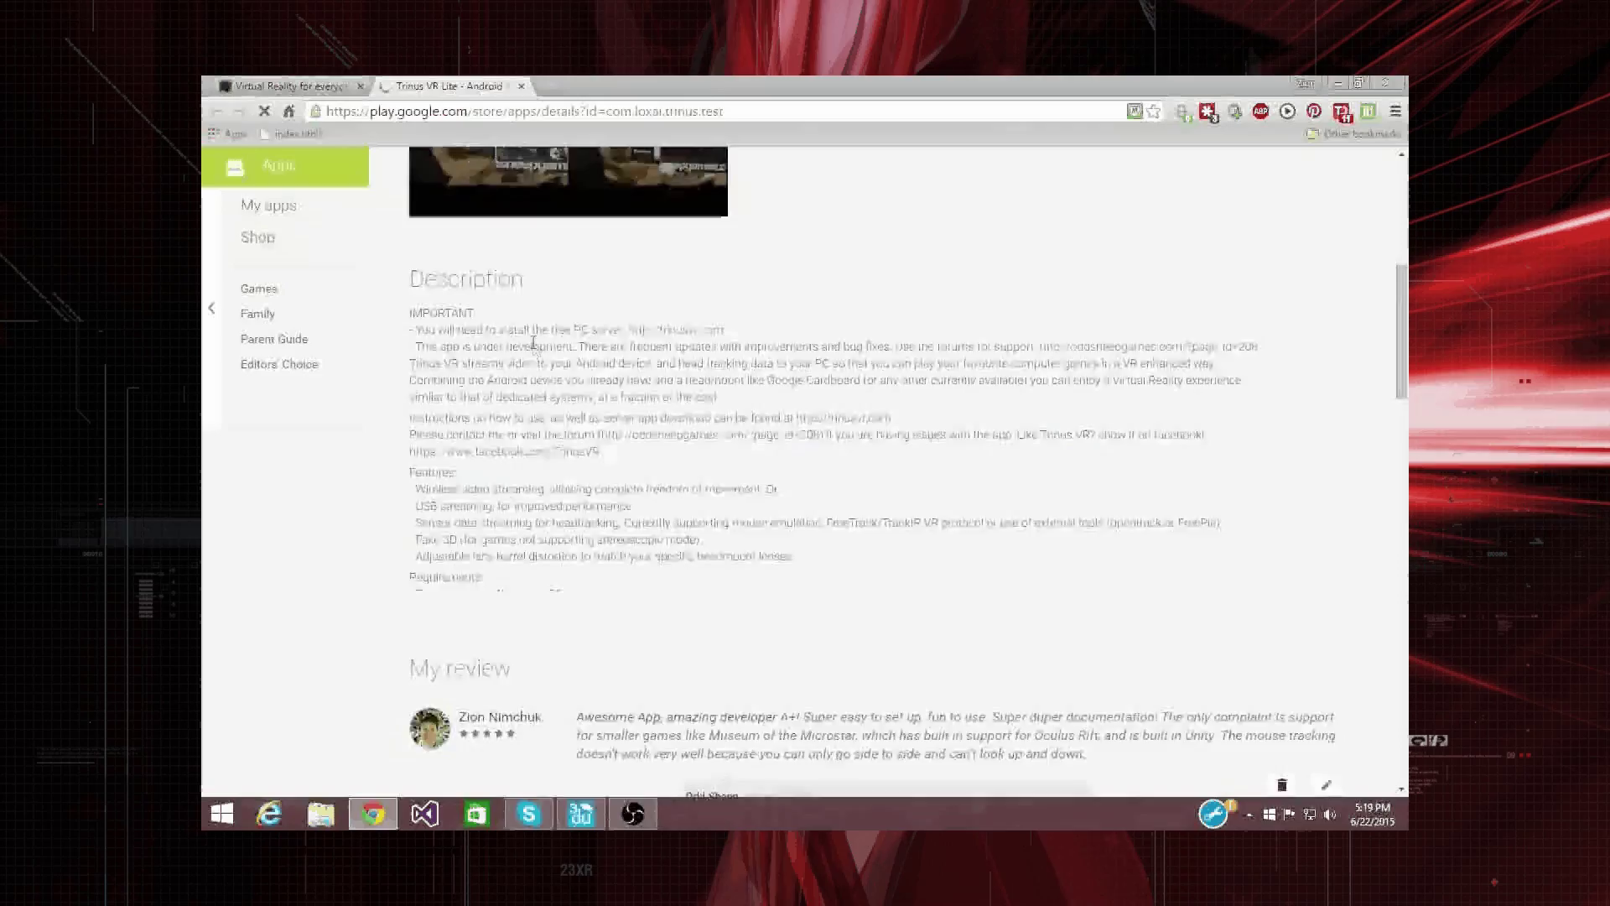
scroll(547, 344, up, 15)
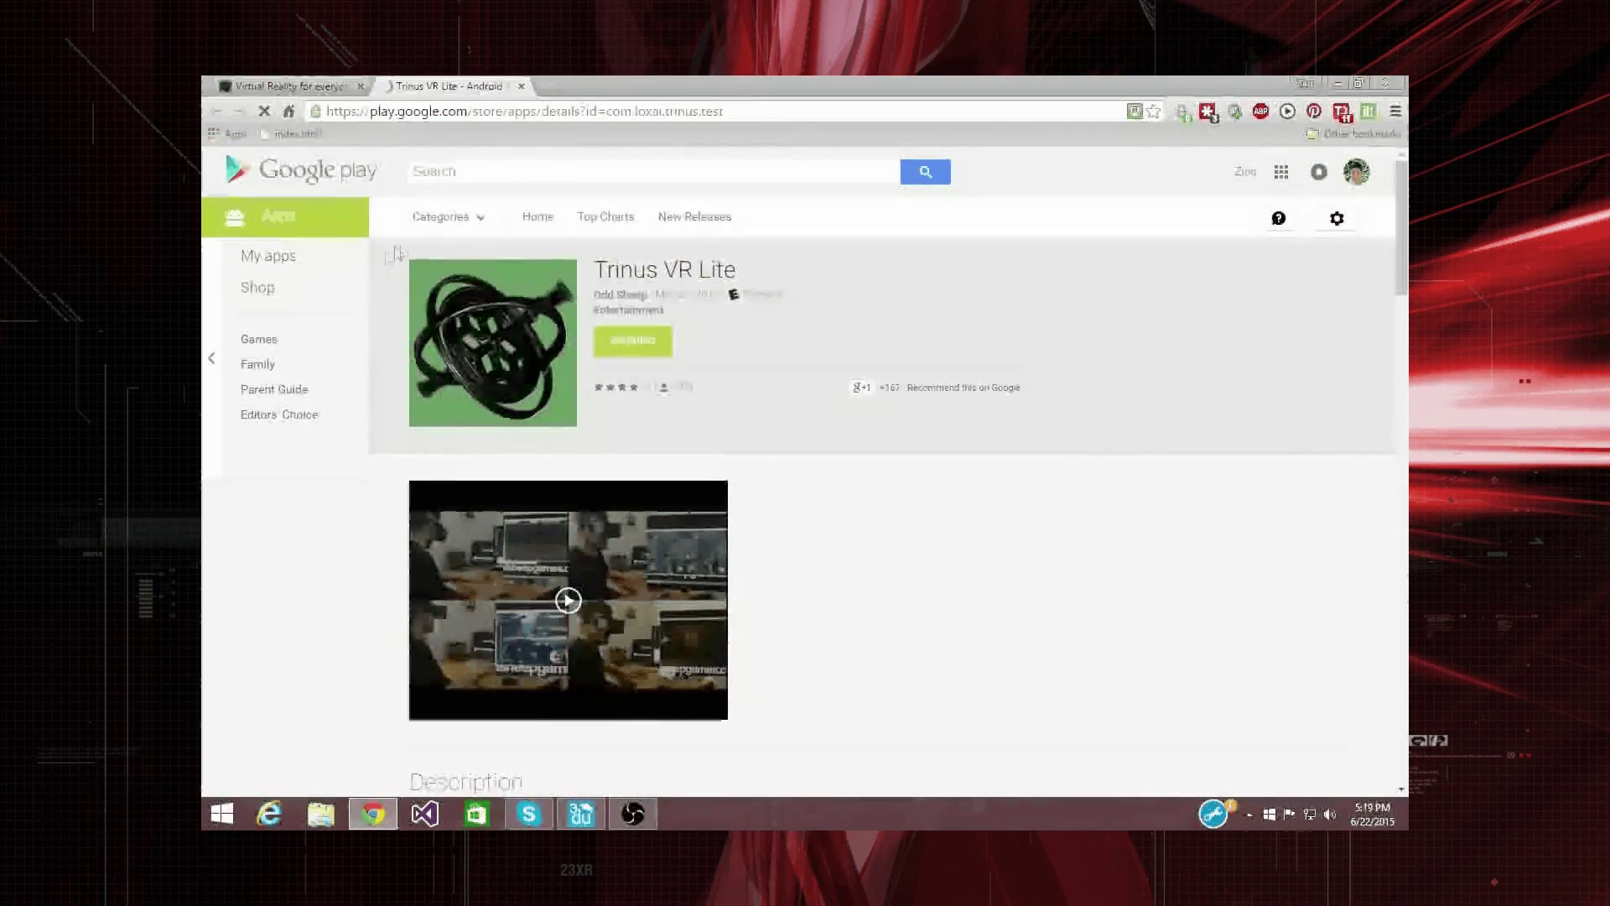
click(521, 85)
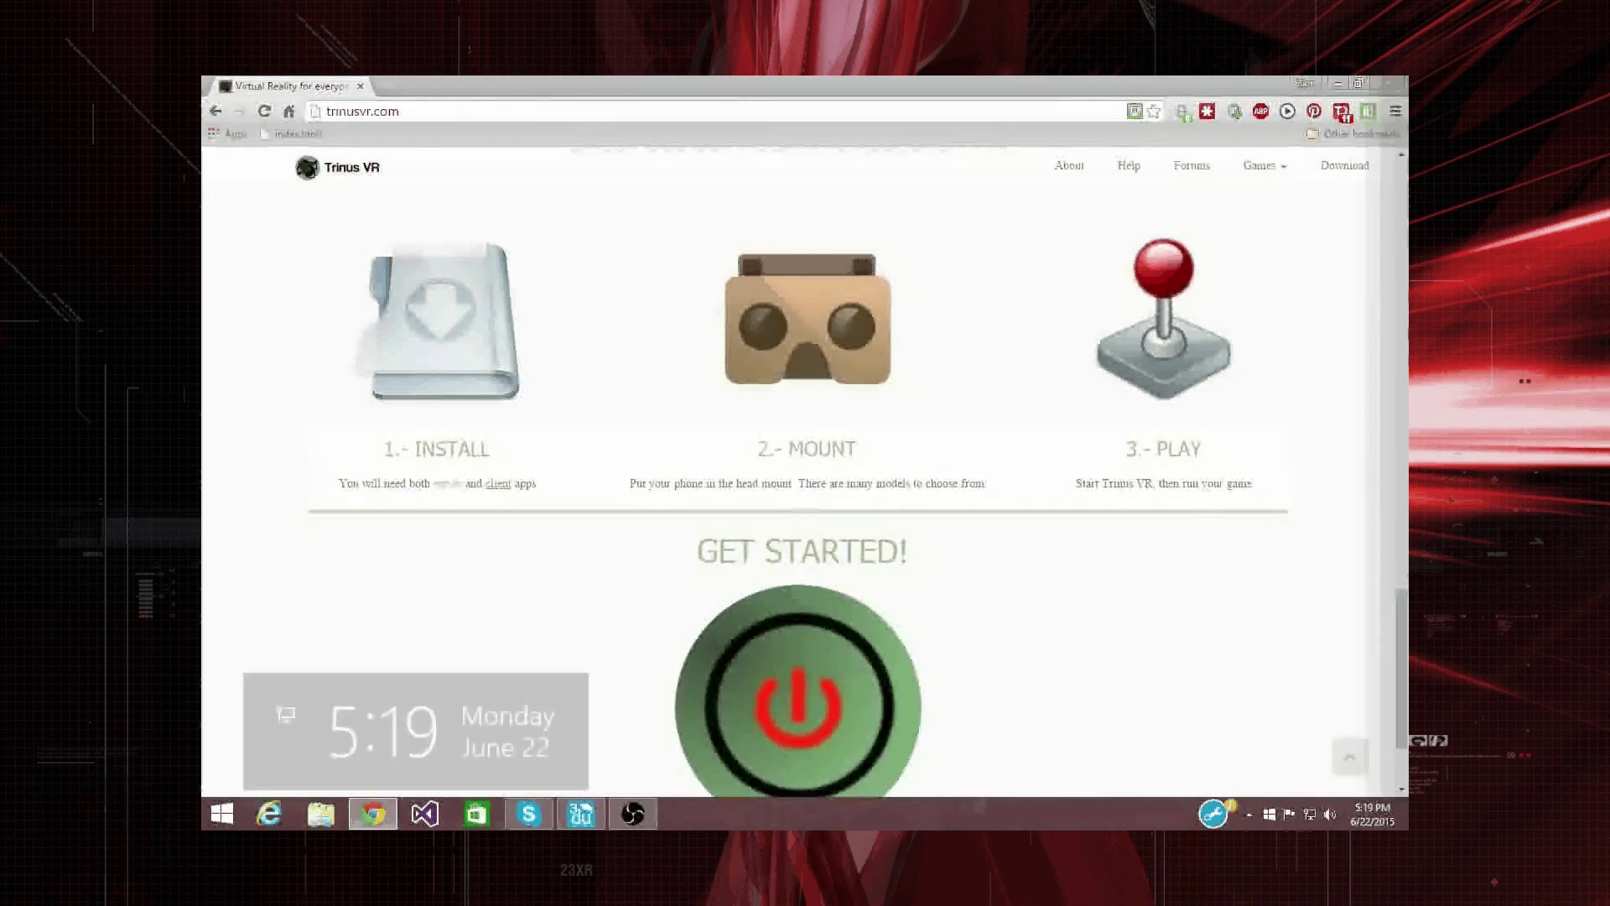
Search Windows for "trinus", launch the Trinus VR server, and show its settings
click(1406, 309)
text(trinus)
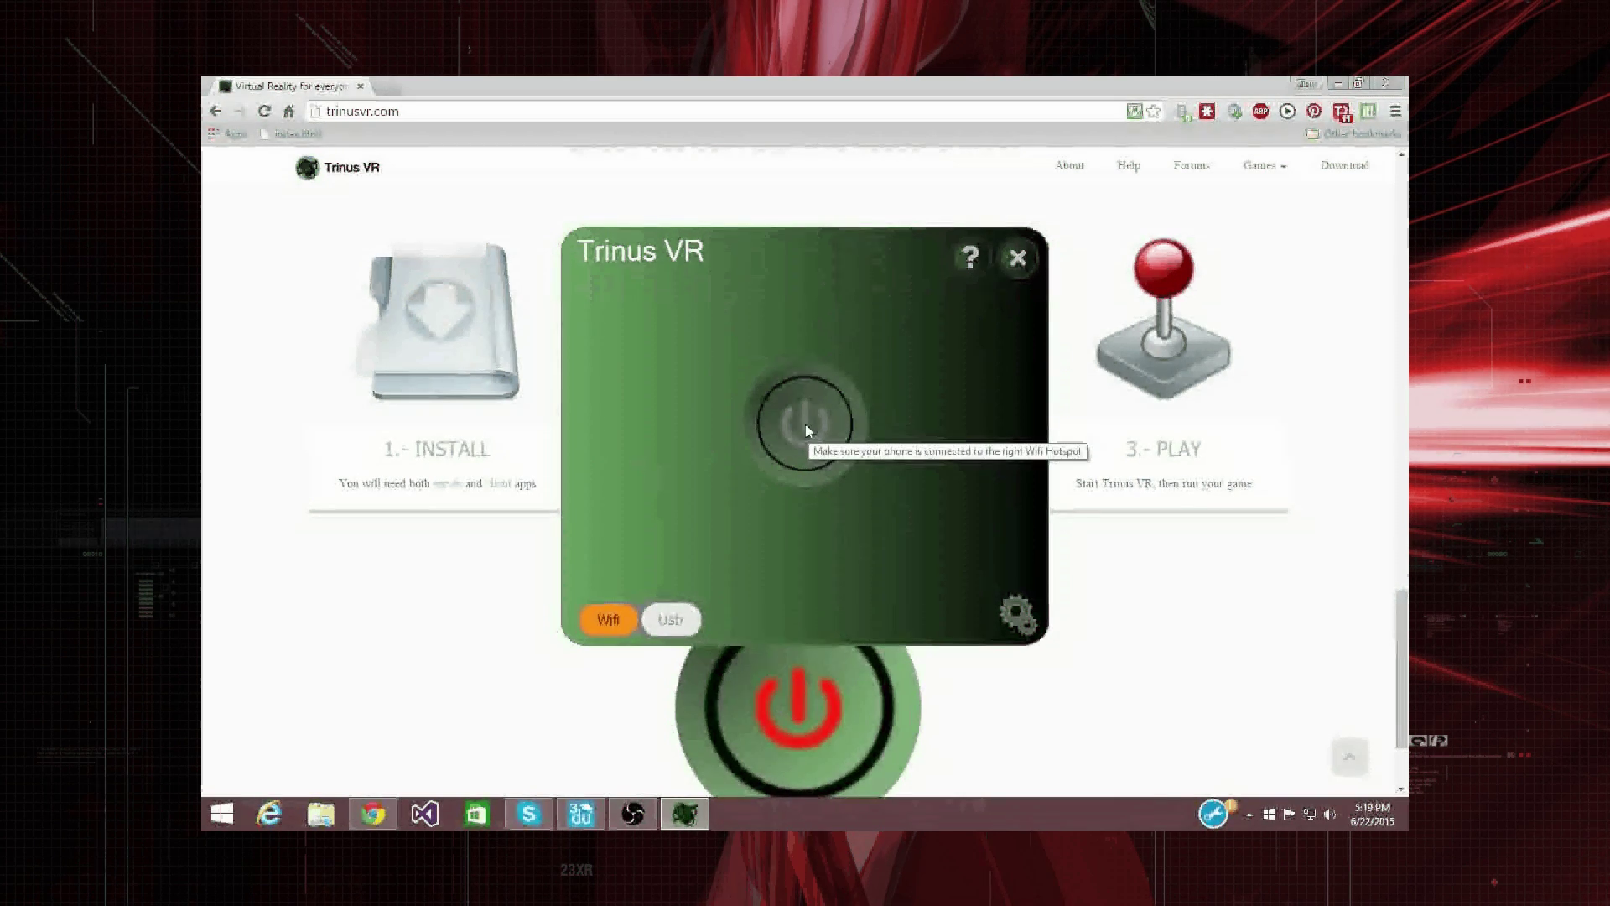
click(1019, 620)
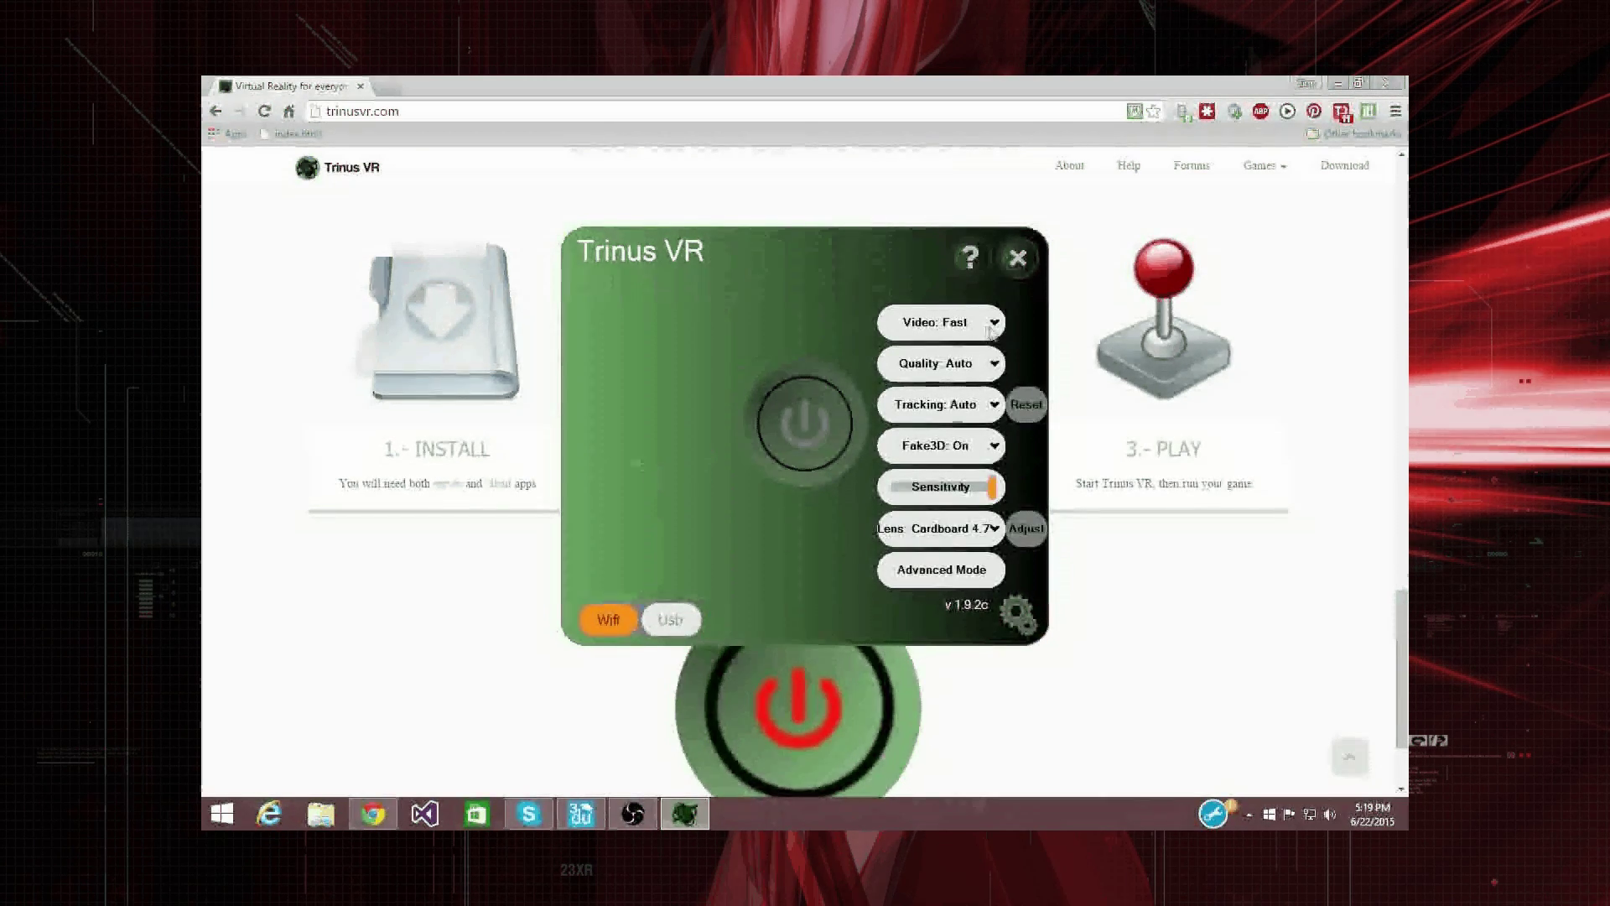
Look through the alternative options in the Trinus VR settings, leaving the lens preset on Cardboard 4.7
scroll(992, 328, down, 2)
scroll(995, 325, up, 2)
scroll(994, 326, down, 2)
scroll(994, 326, up, 2)
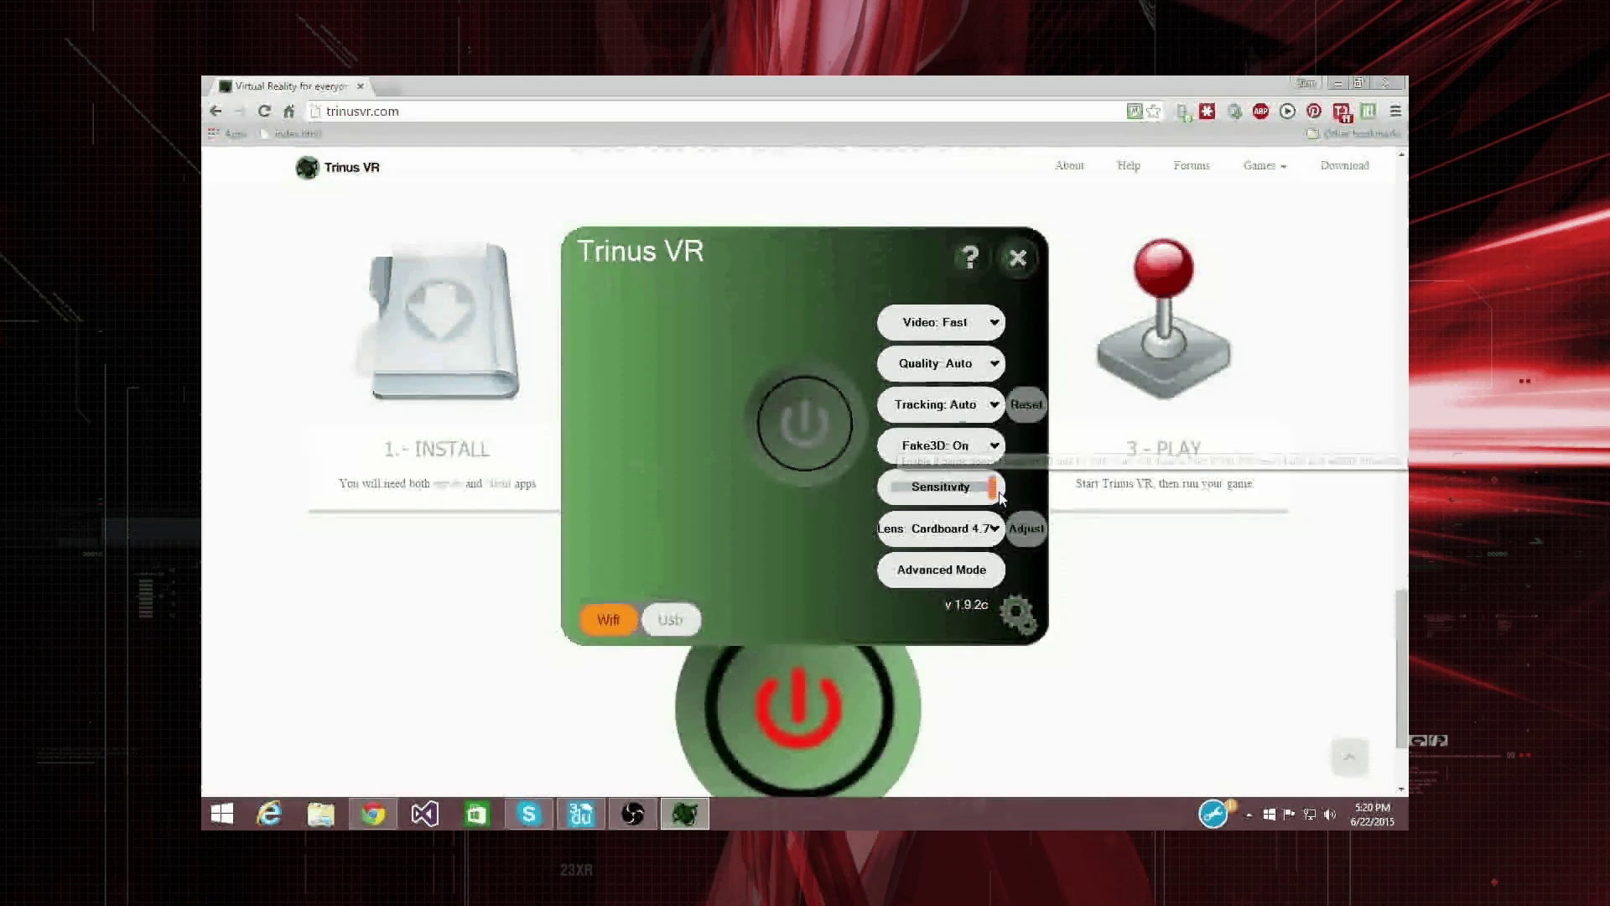
mouse_move(992, 495)
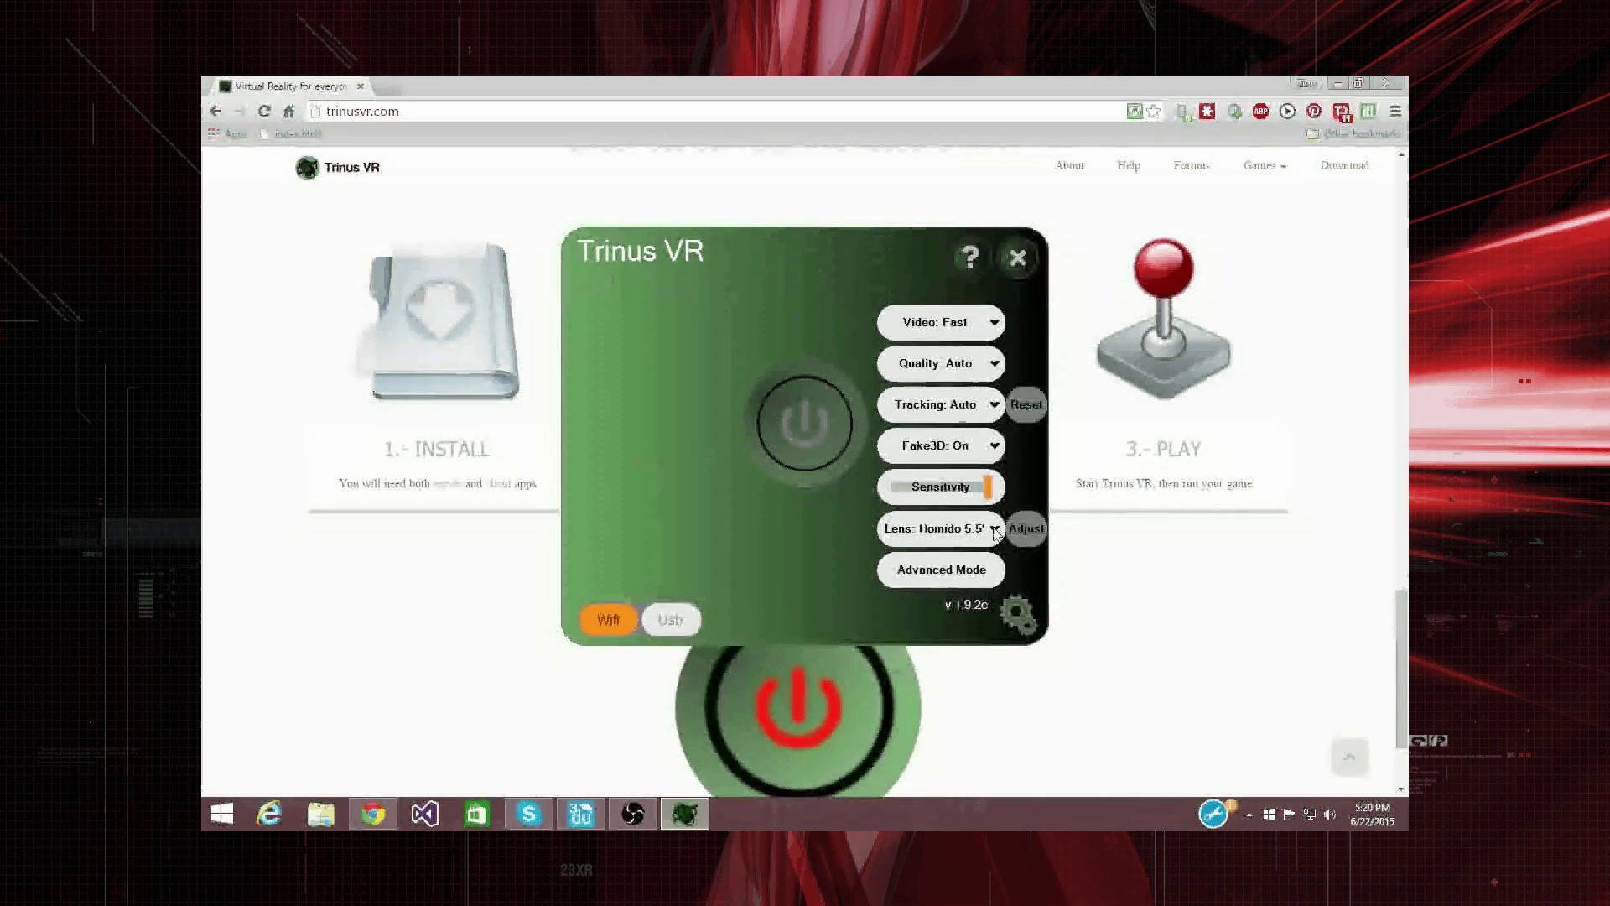
scroll(998, 534, down, 1)
mouse_move(860, 506)
mouse_down()
mouse_move(891, 481)
mouse_move(841, 501)
mouse_up()
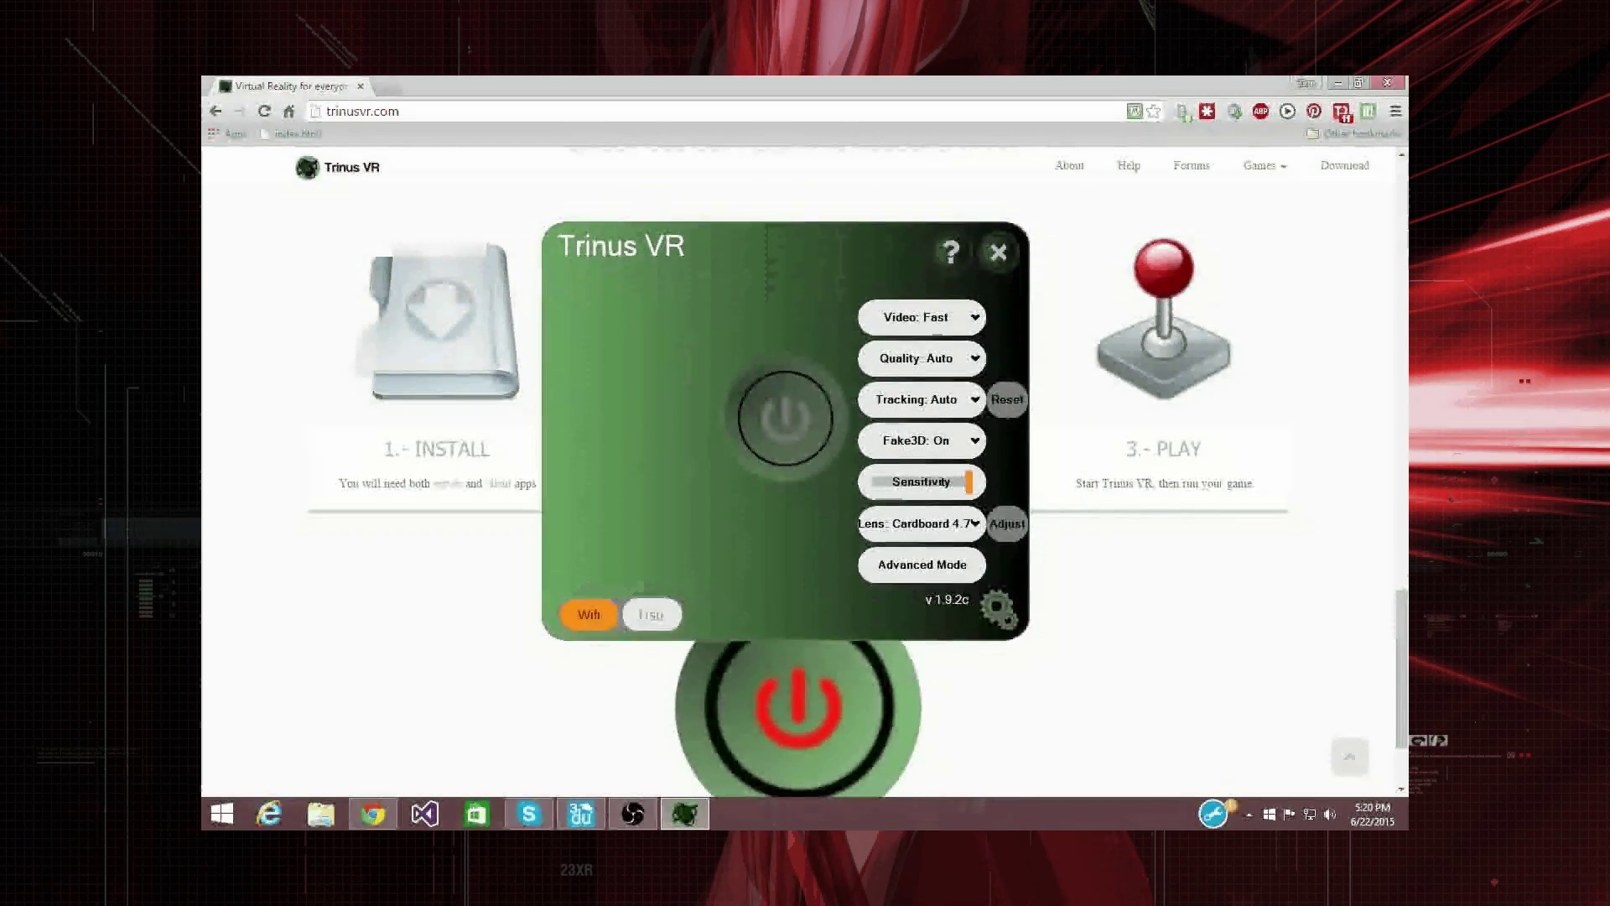
Search Windows for "mouse" and try to open the mouse settings from there
mouse_move(1406, 79)
click(1382, 305)
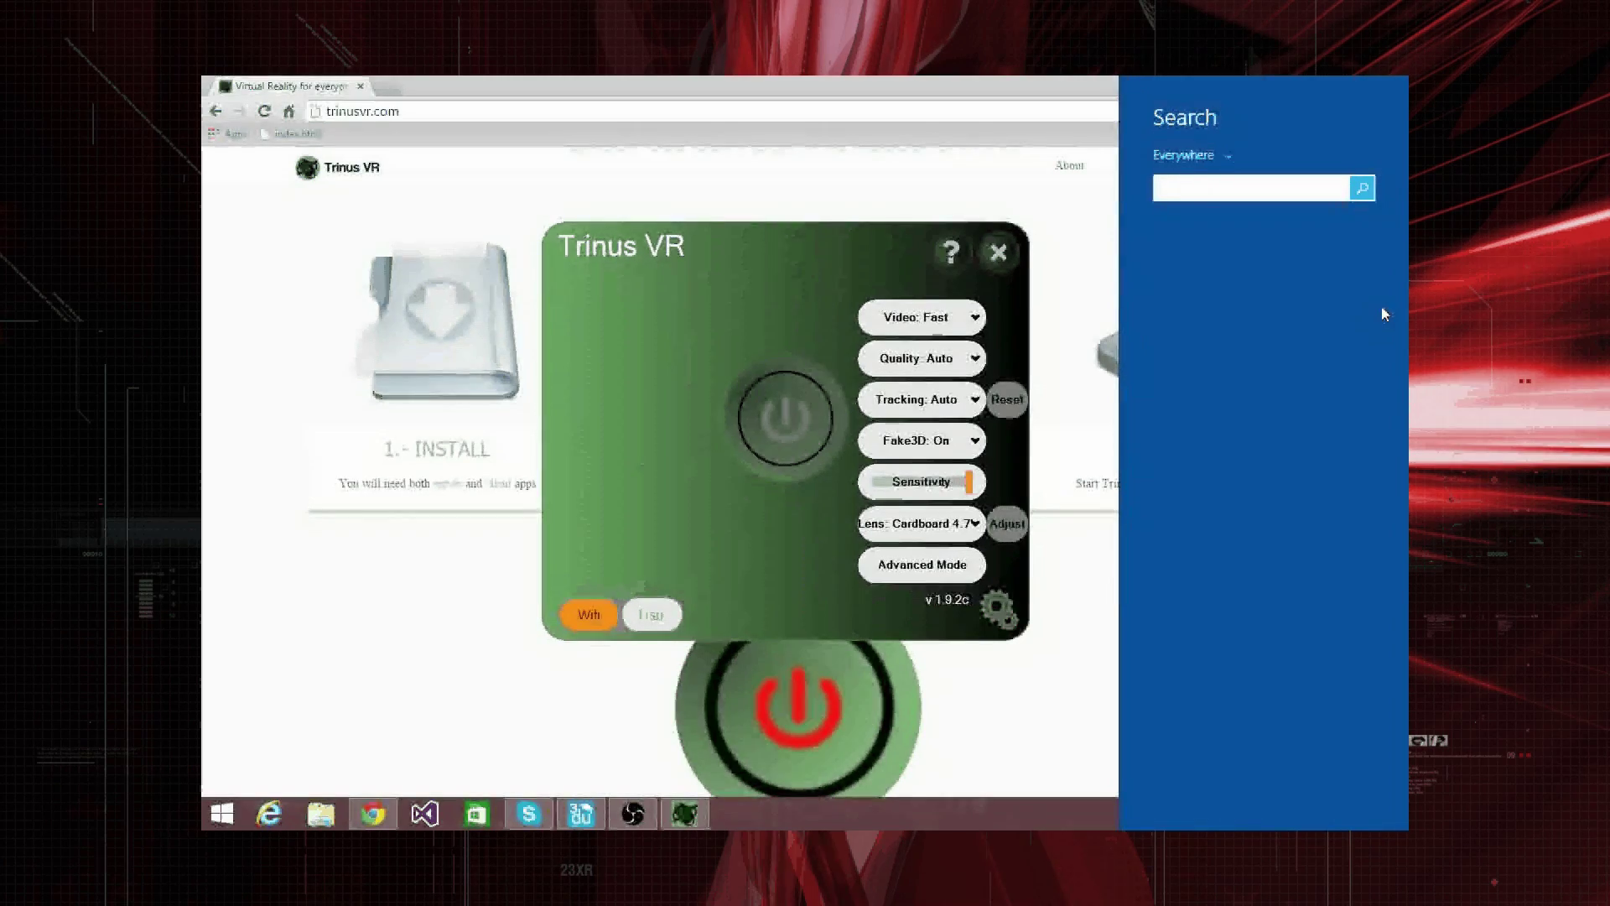
text(mouse)
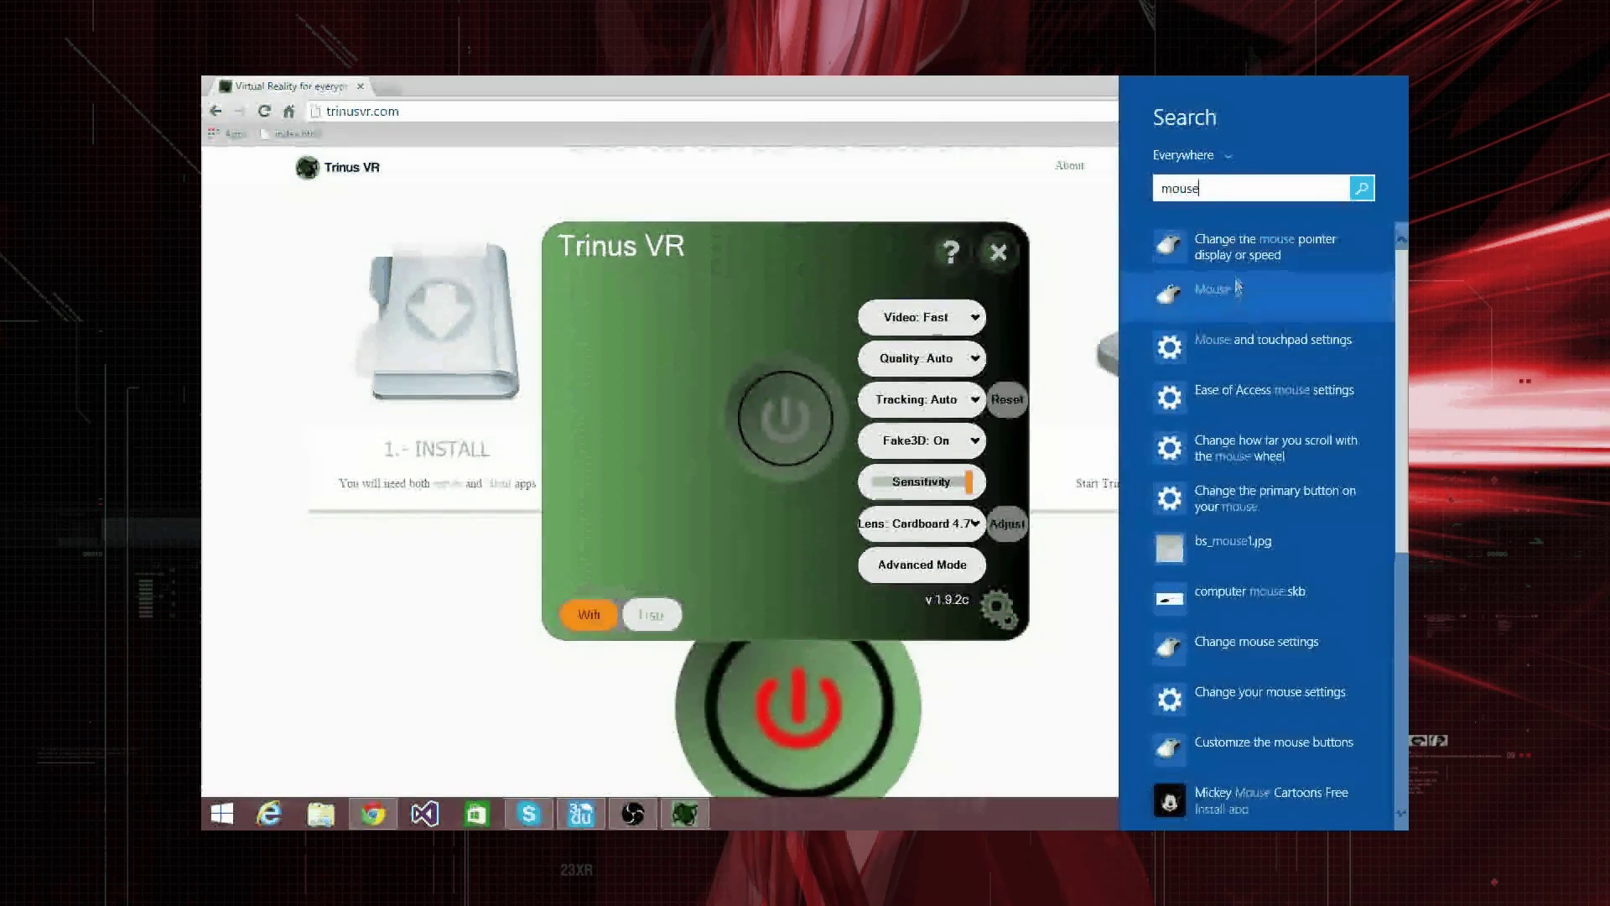
click(1200, 264)
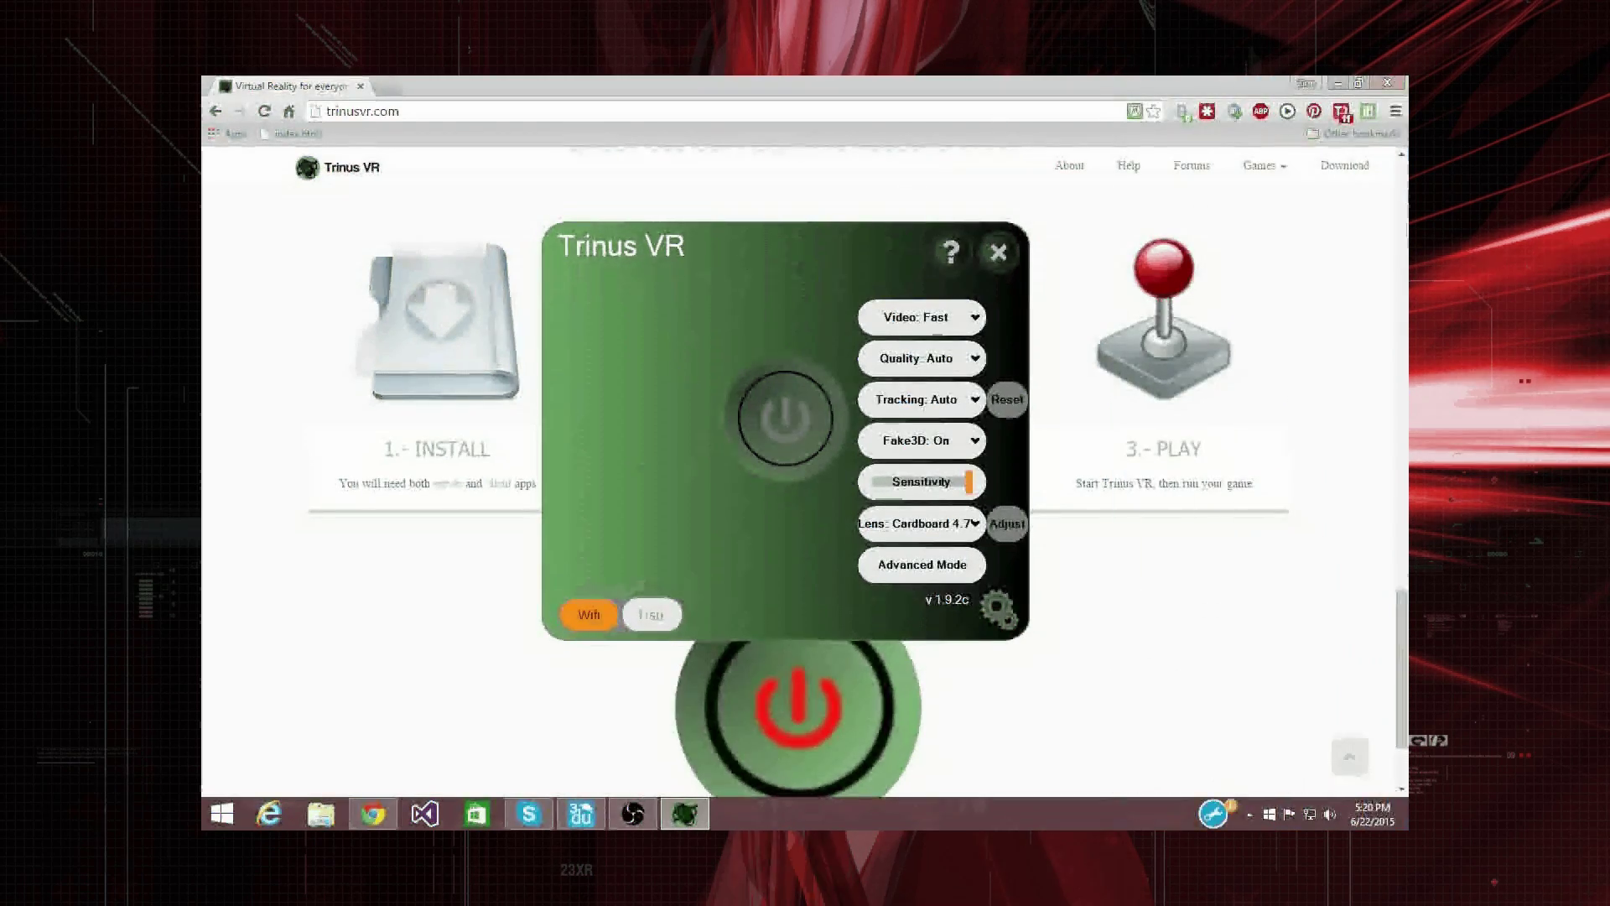
Search Windows for "control panel" and open Control Panel
mouse_move(1404, 80)
click(1374, 292)
text(control panel)
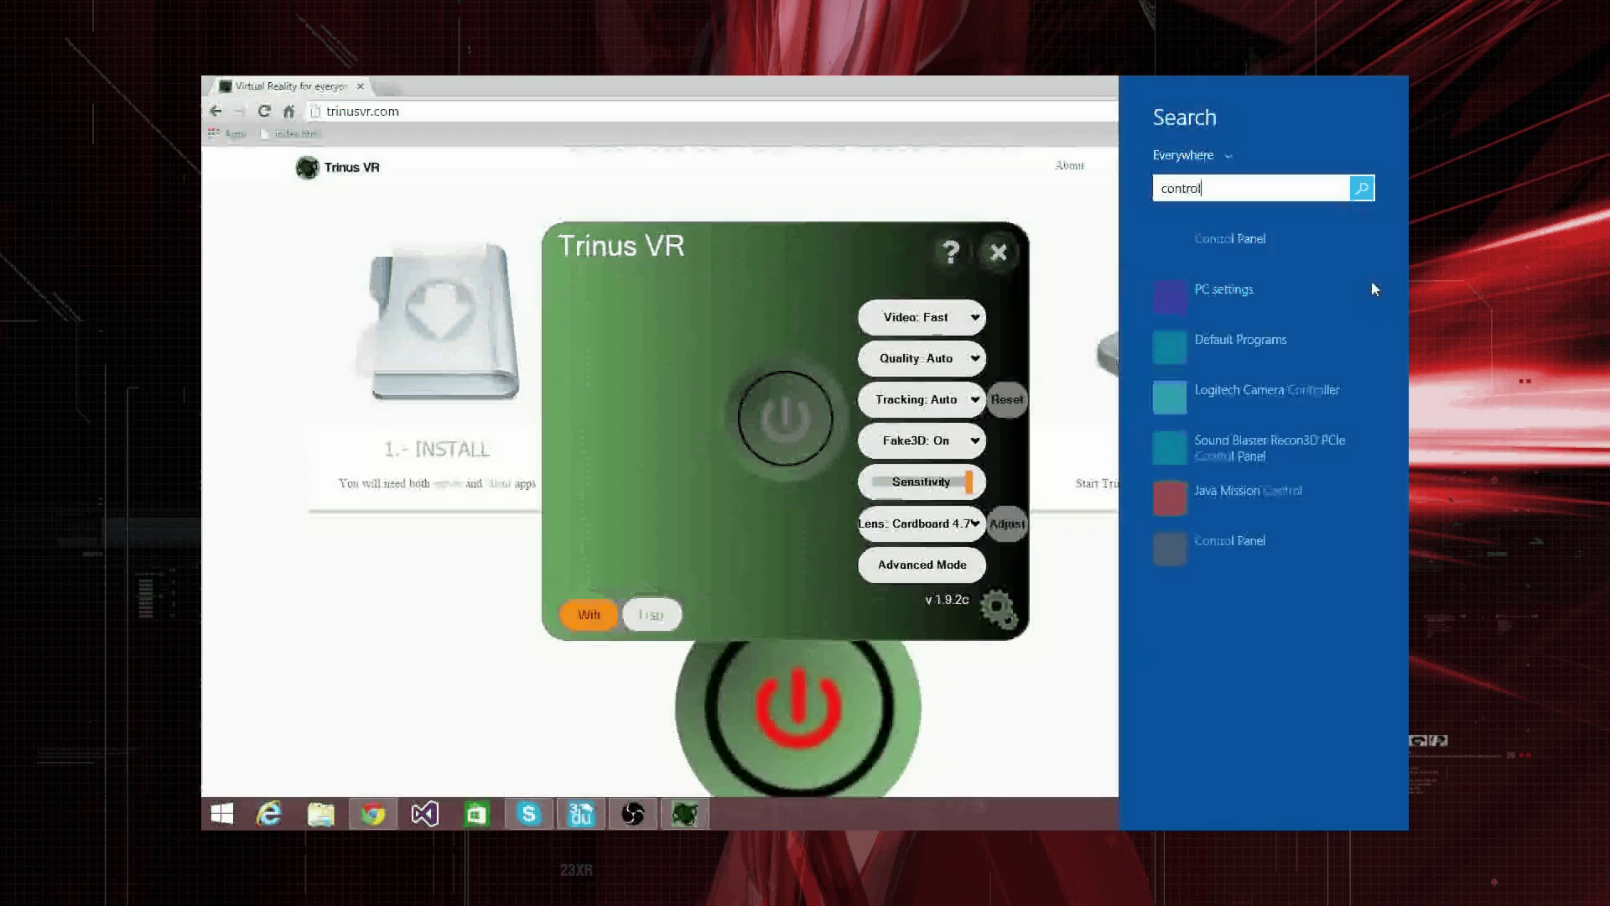
key(Return)
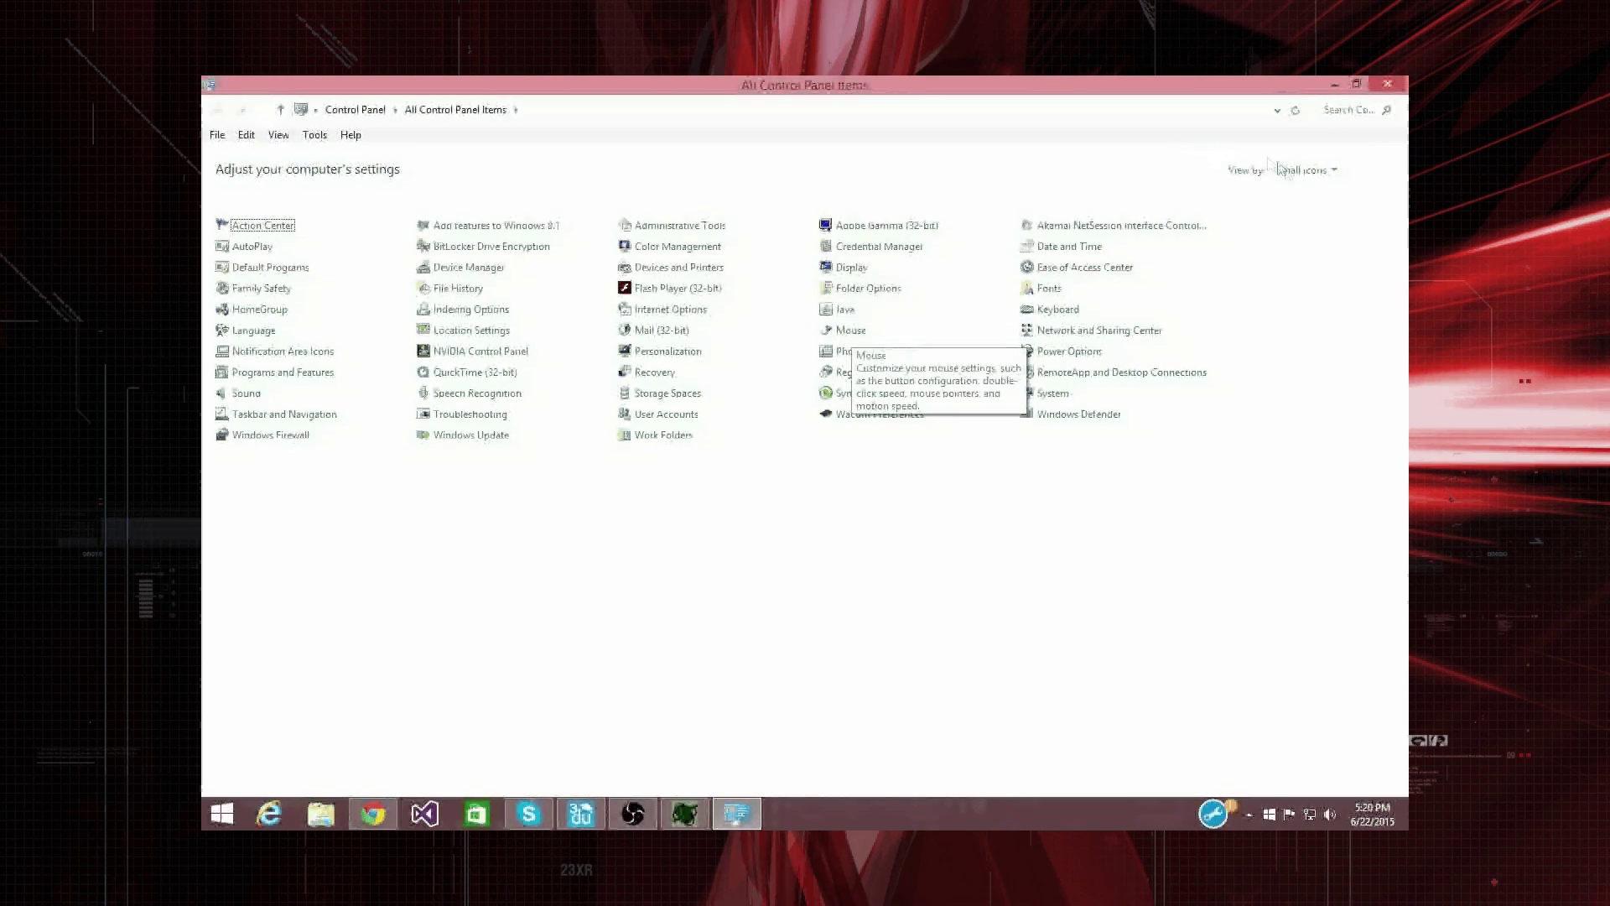
Switch the Control Panel display to Category view and back to a full item list with large icons
click(1334, 170)
click(1316, 192)
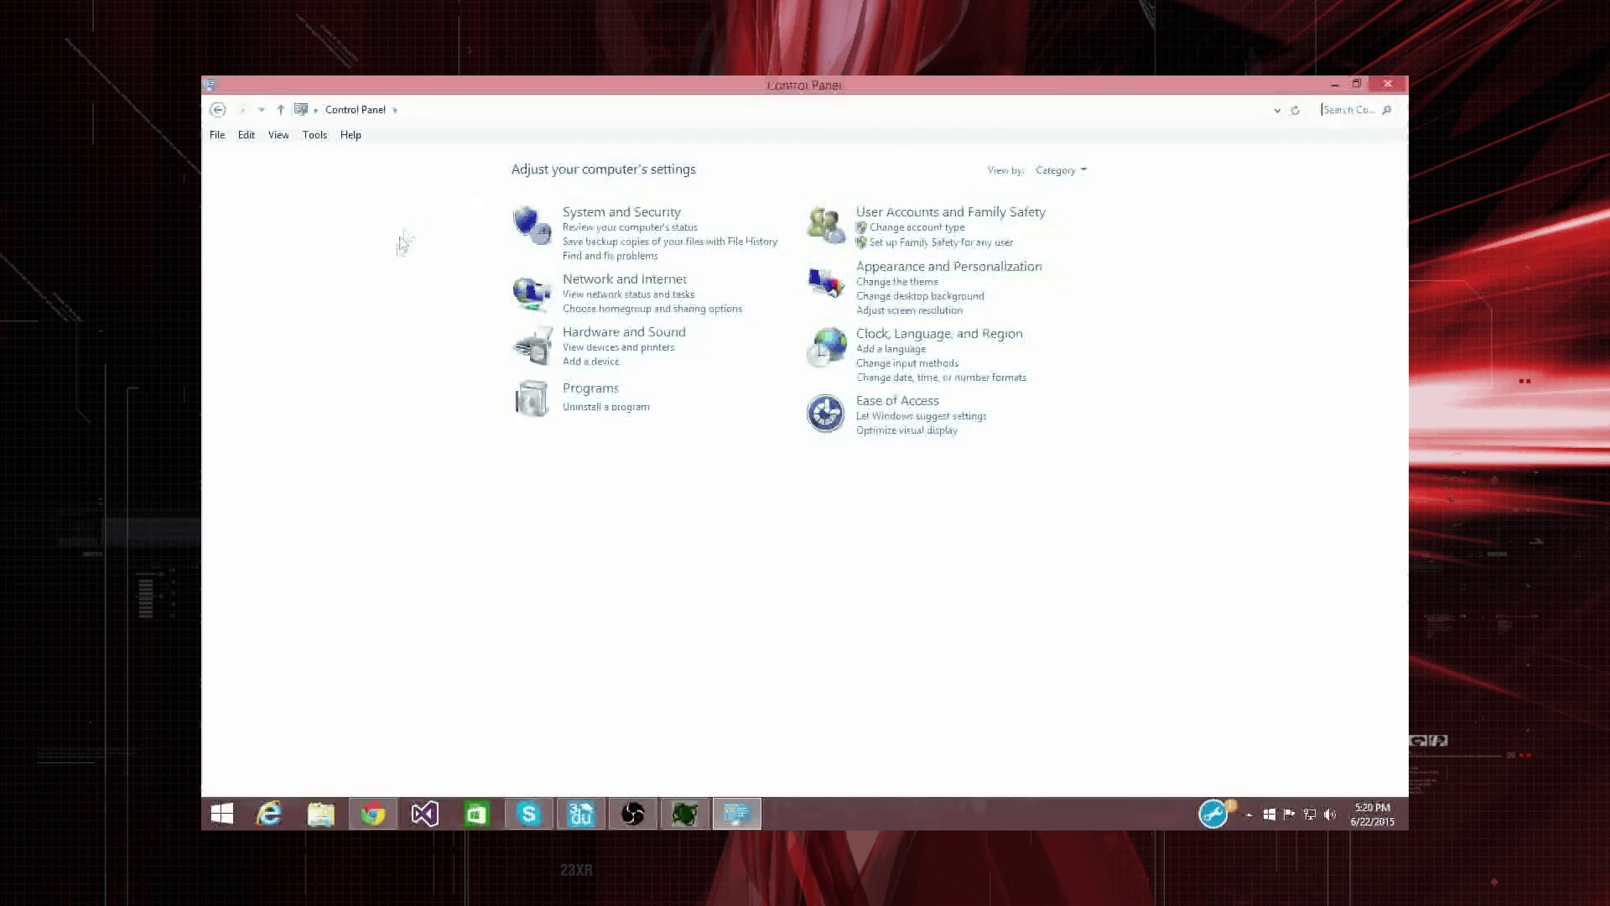
click(1082, 171)
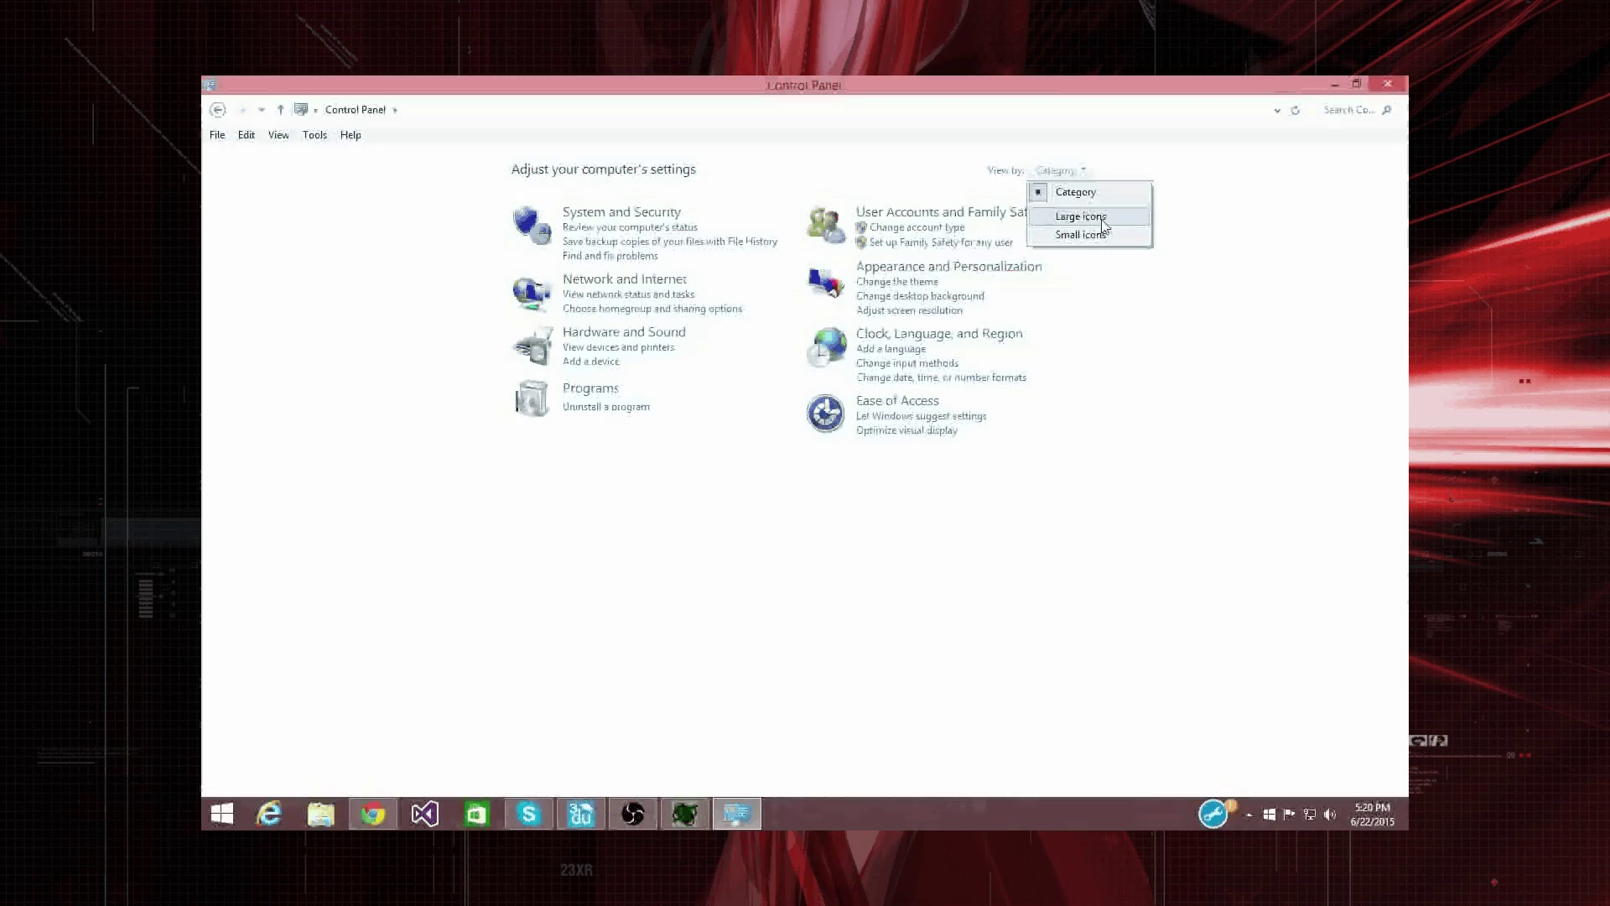
click(1081, 216)
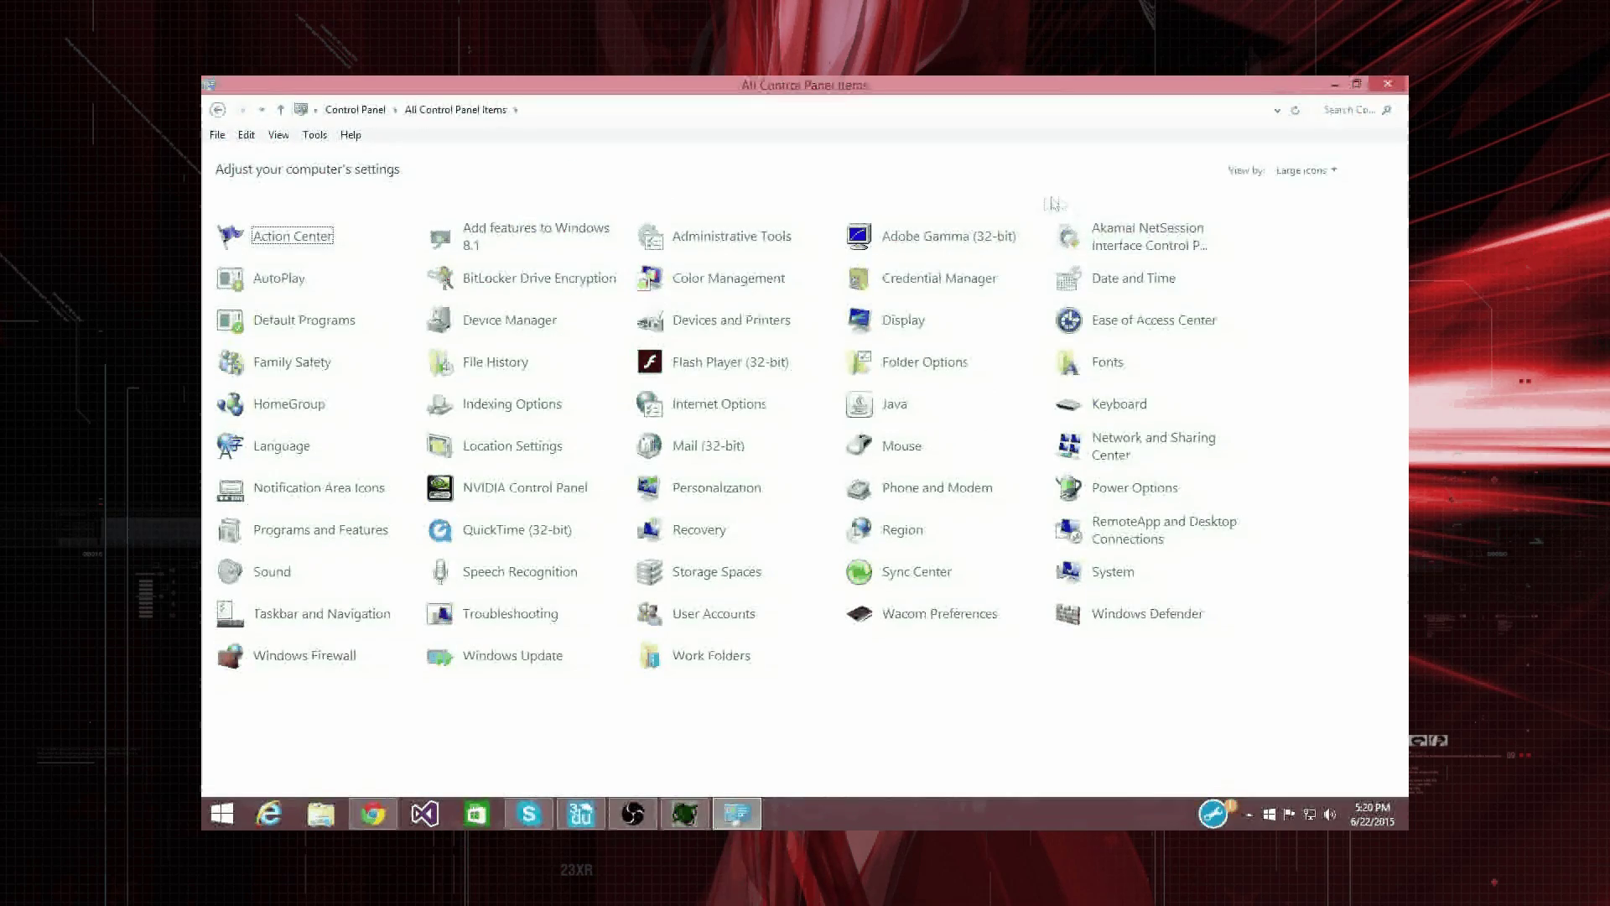
Open the Mouse properties from Control Panel and look at the pointer schemes and the pointer options
click(894, 450)
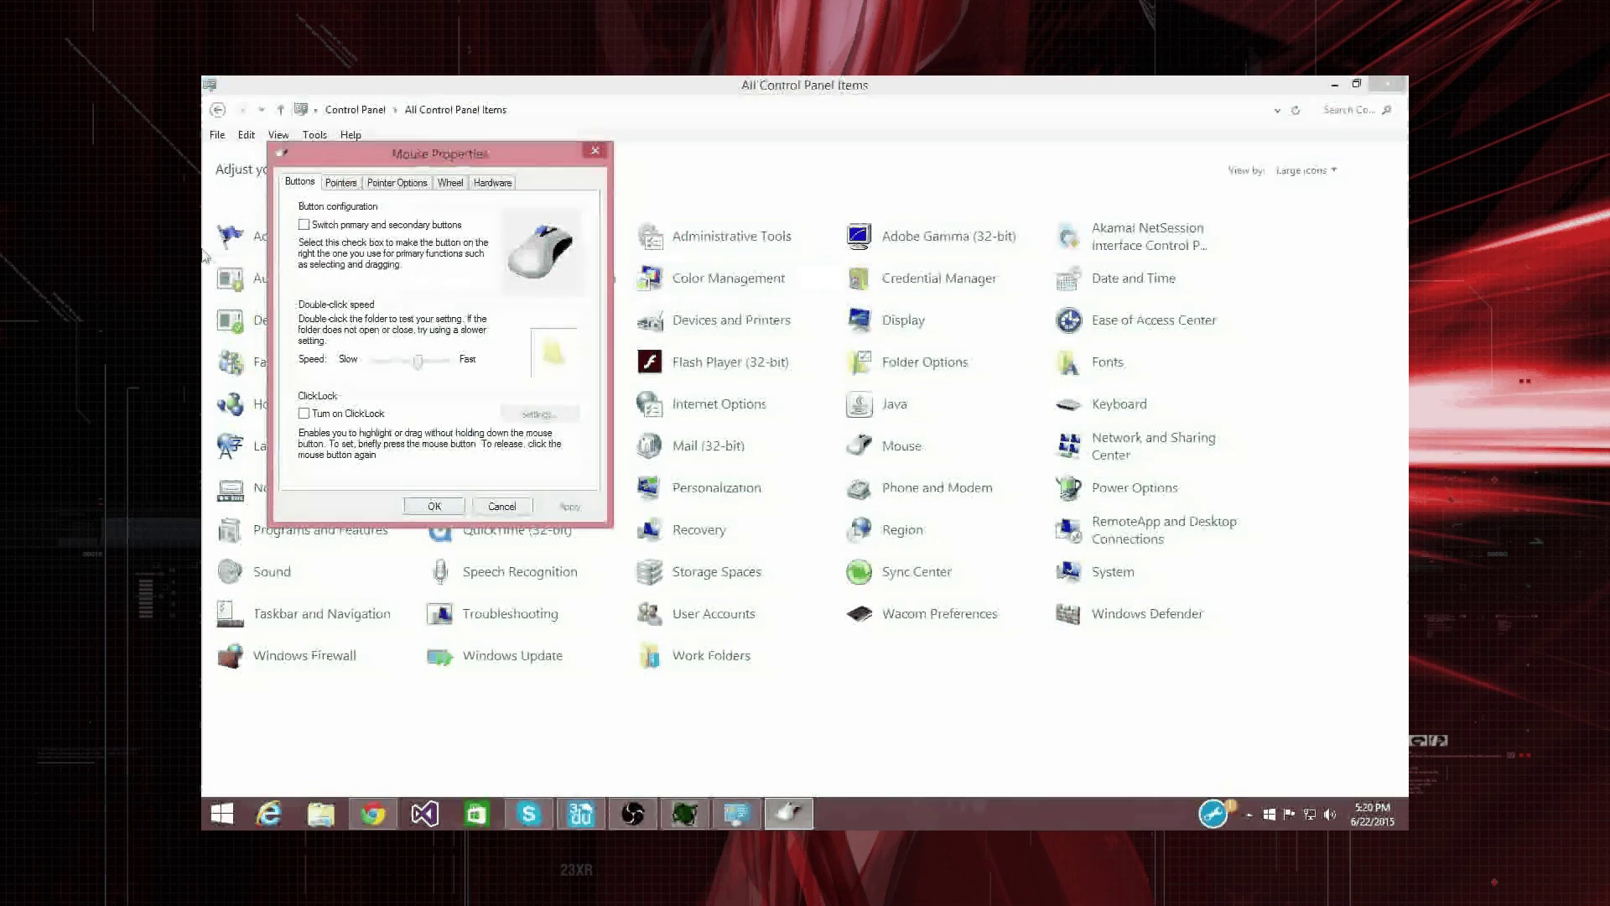
click(343, 189)
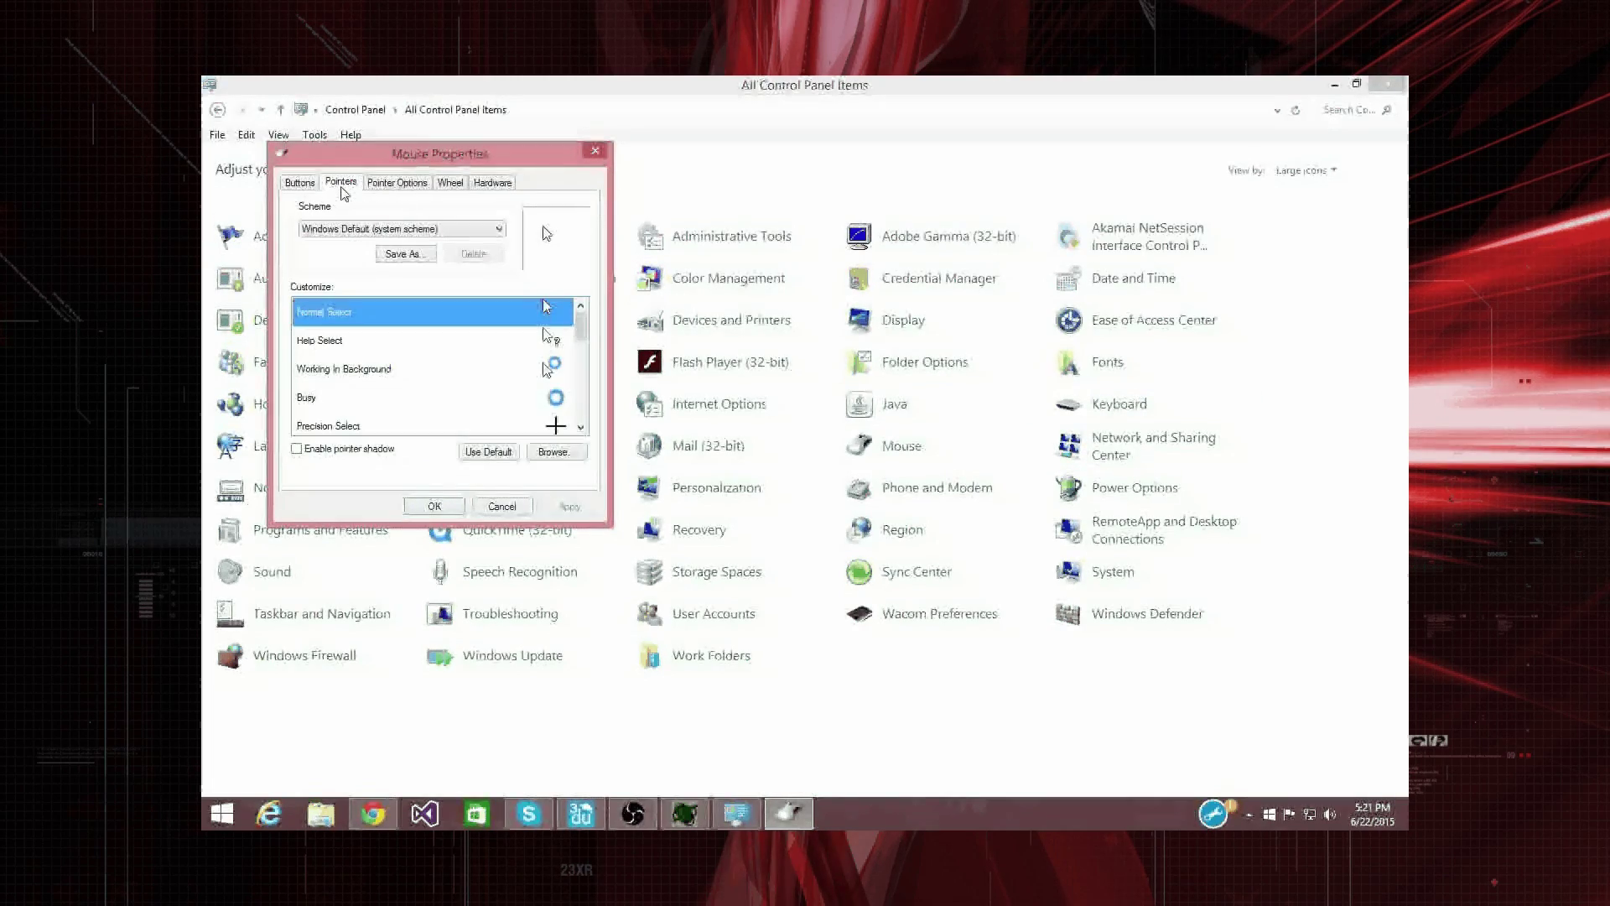
click(394, 185)
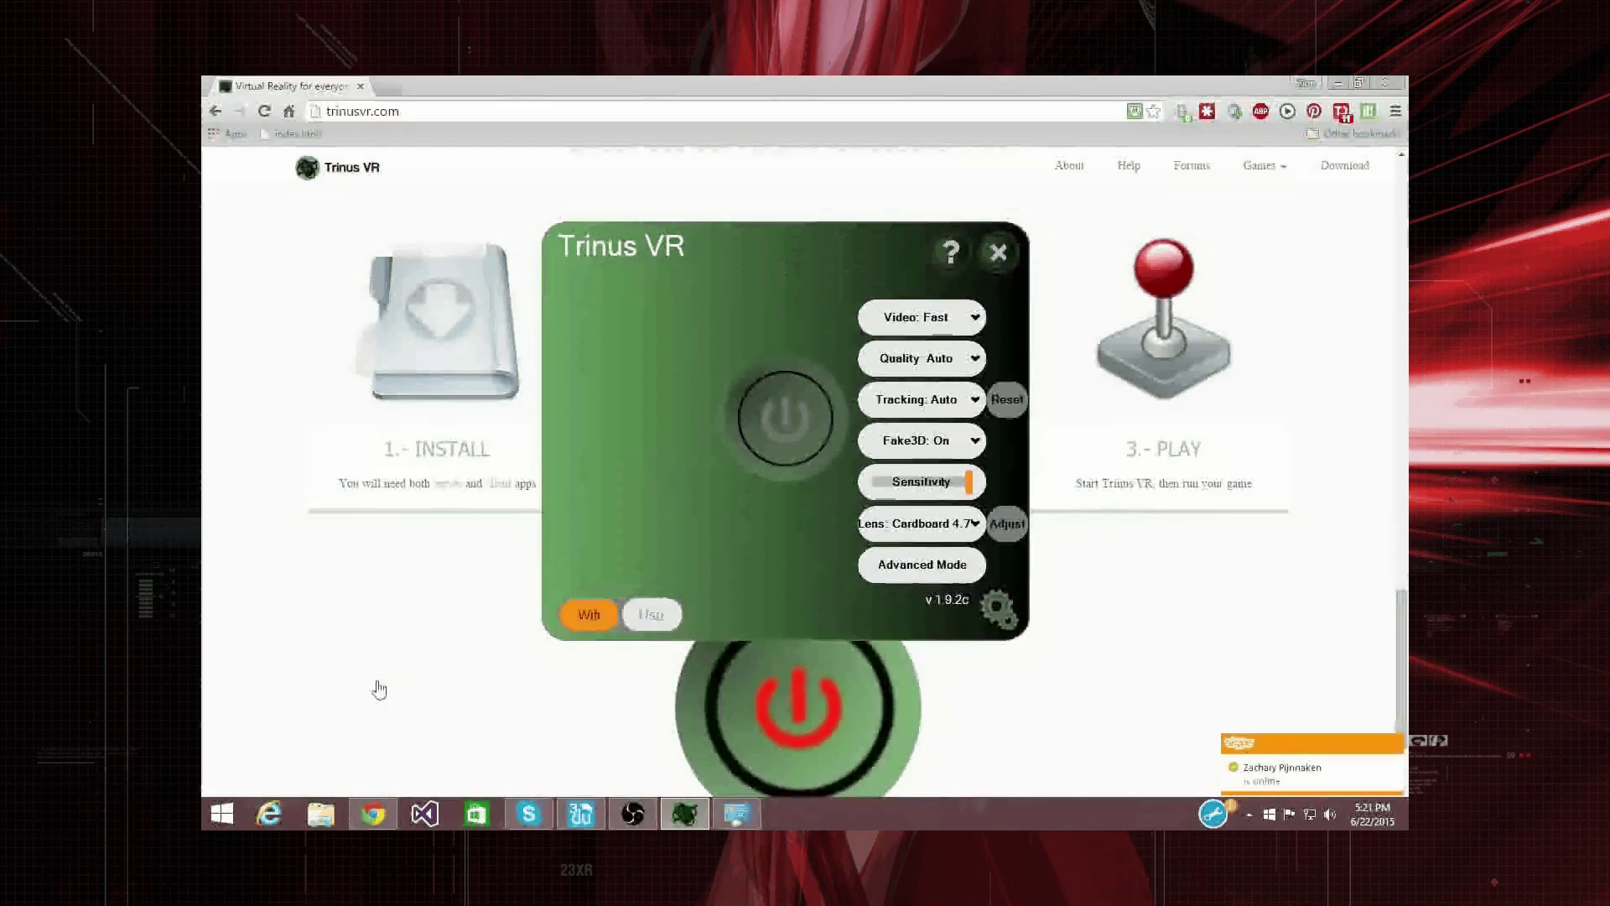
View the Trinus VR help and troubleshooting page in the browser alongside the server window, and return to the site's home page
click(379, 690)
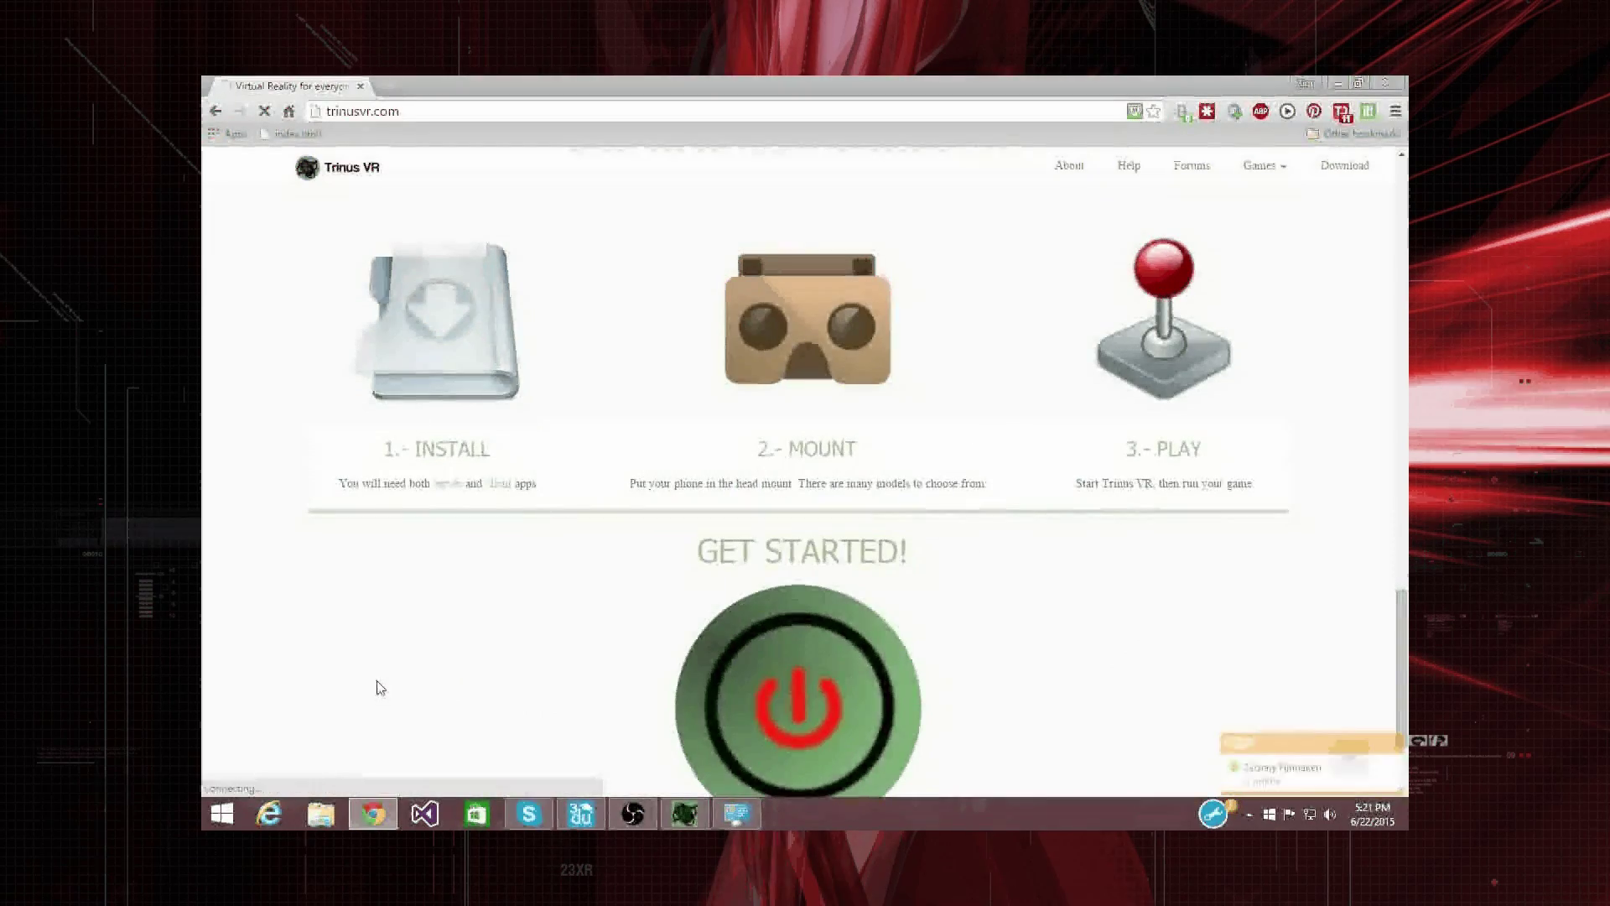
click(681, 824)
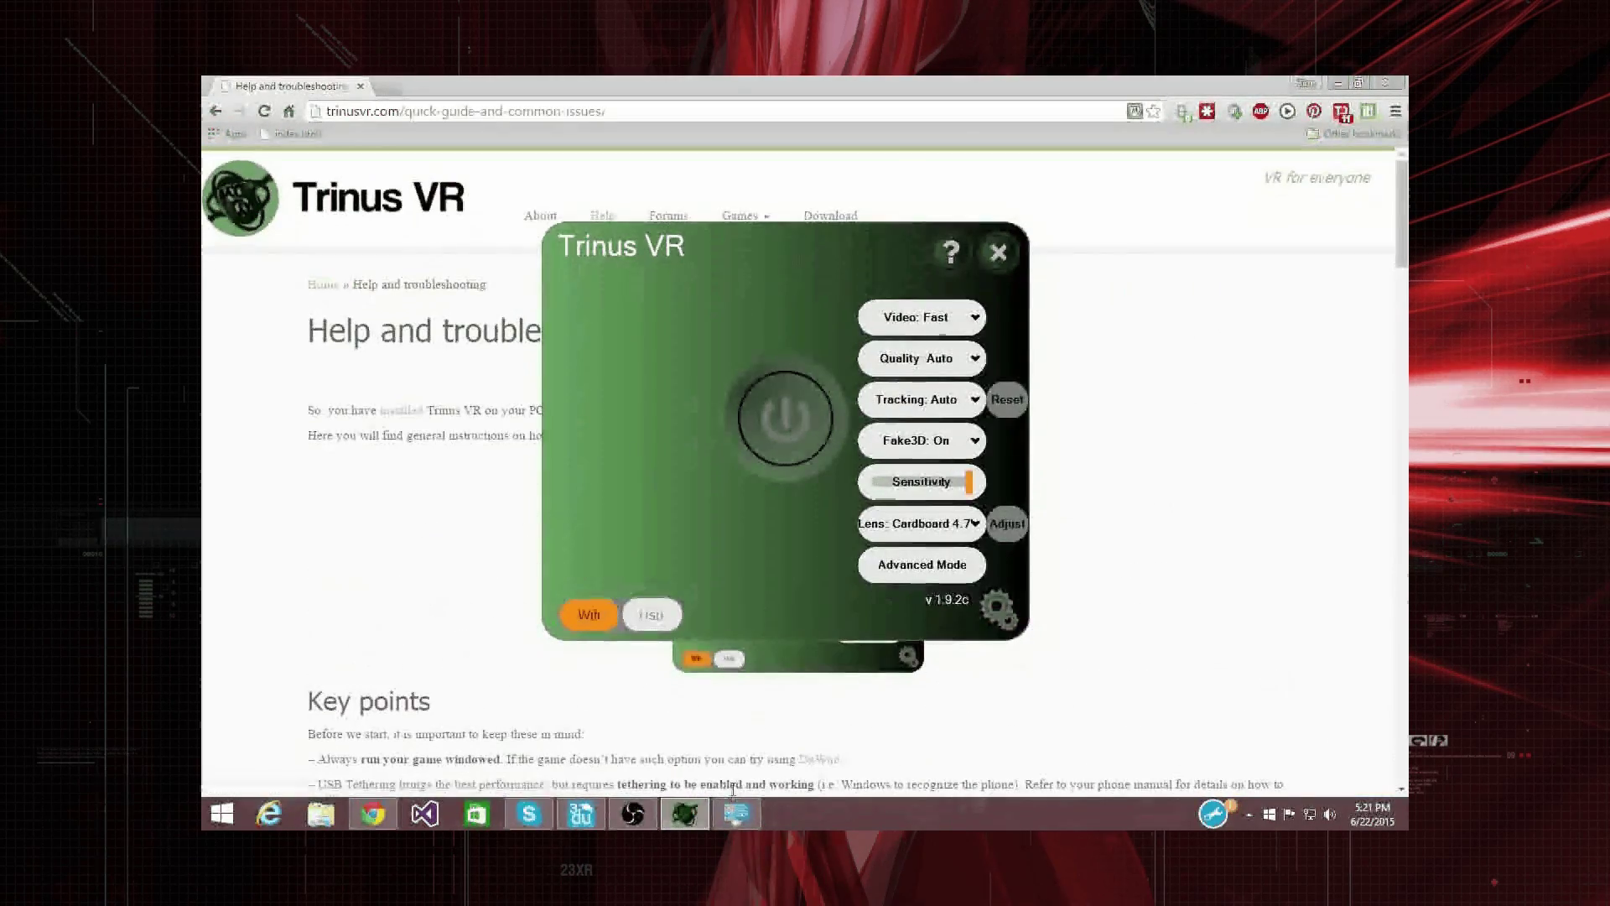
click(404, 465)
key(alt+Left)
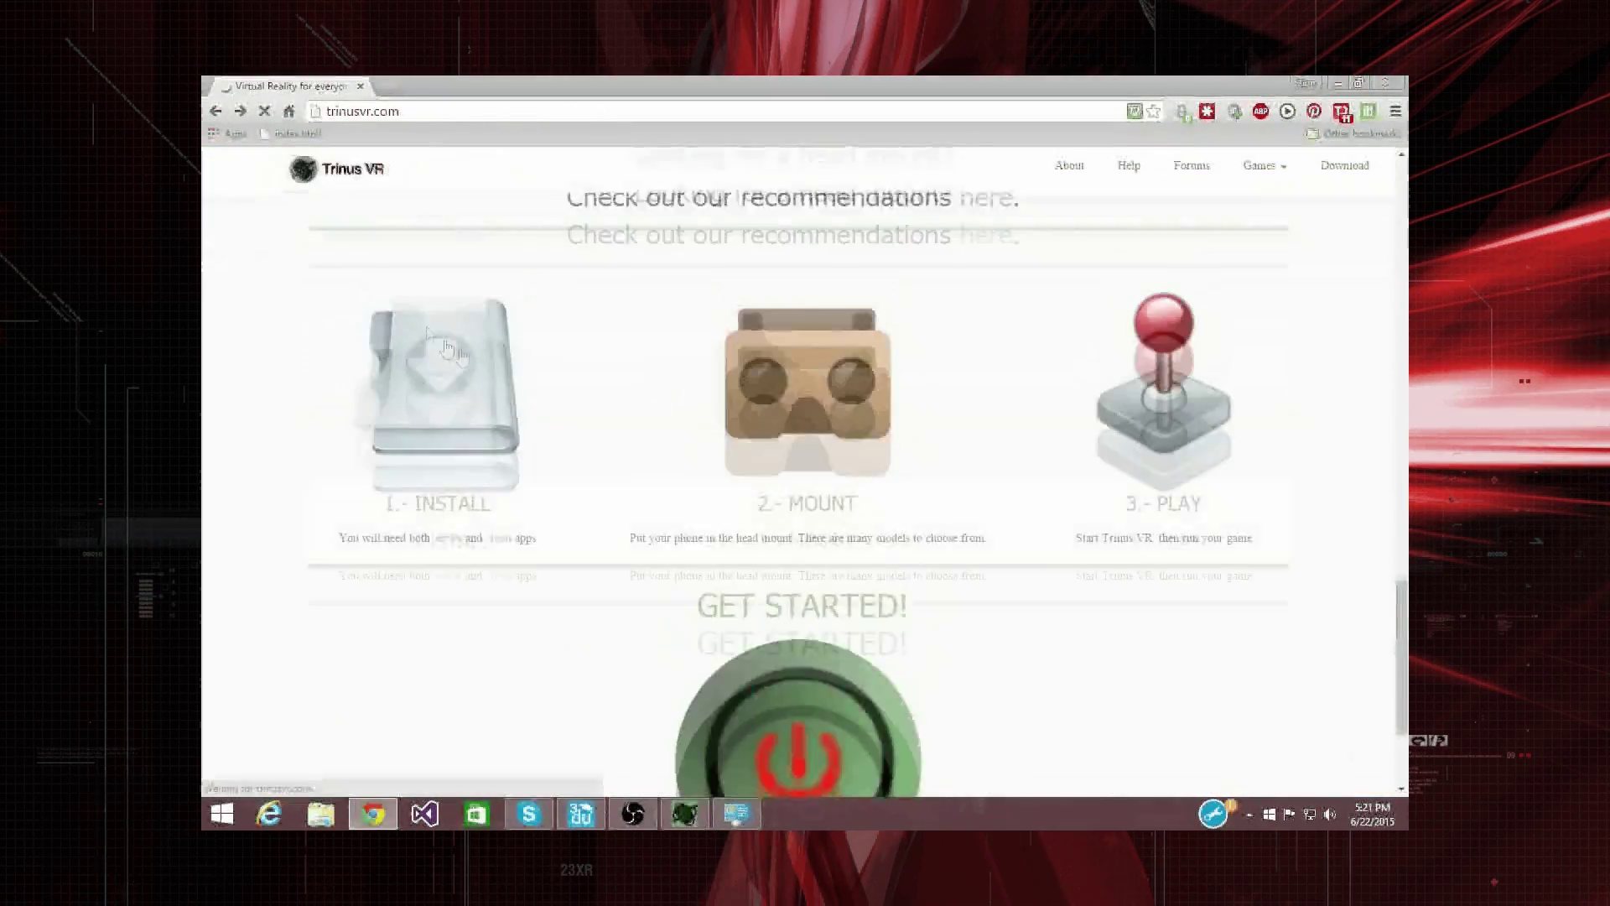
scroll(489, 549, up, 20)
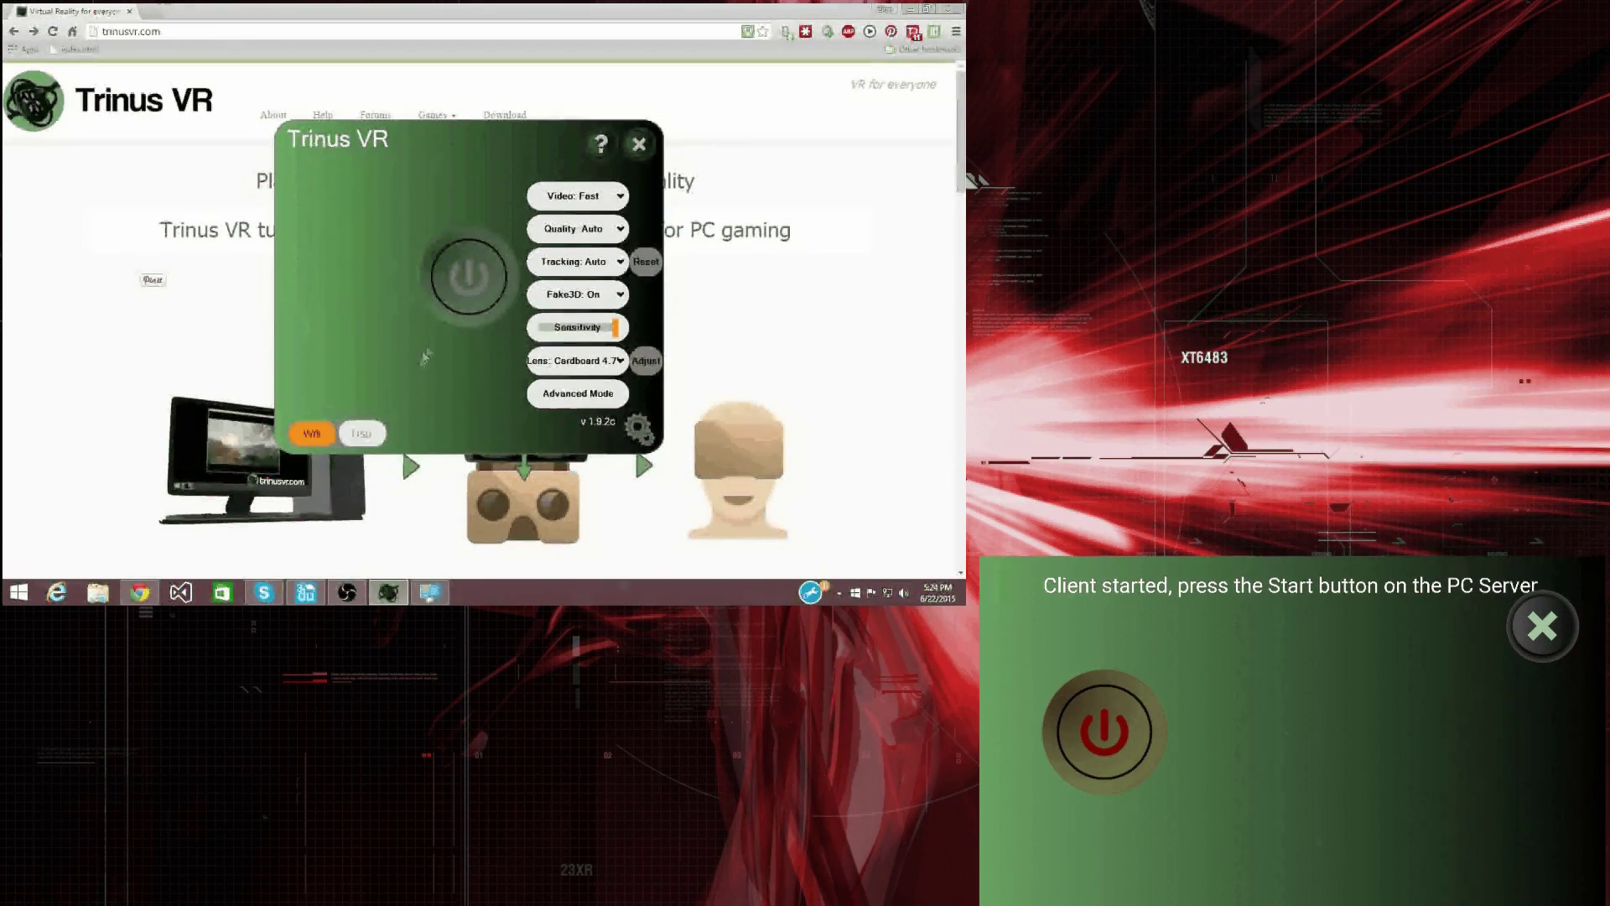
Start the Trinus VR server's stream to the phone and switch to the ActiveWorlds window
click(468, 278)
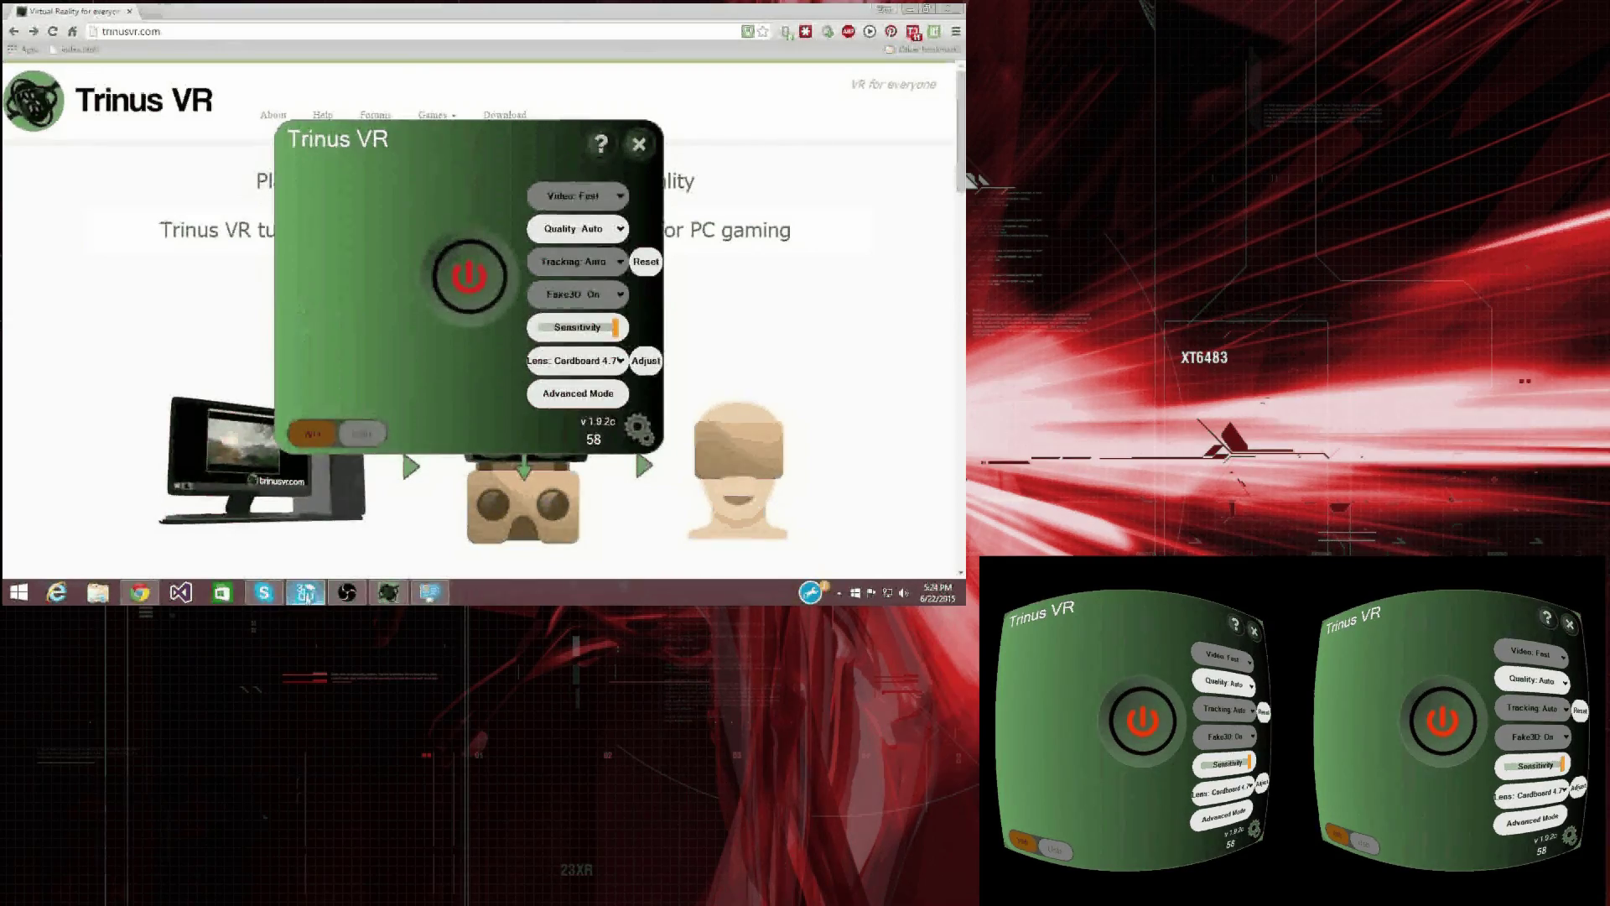
click(305, 594)
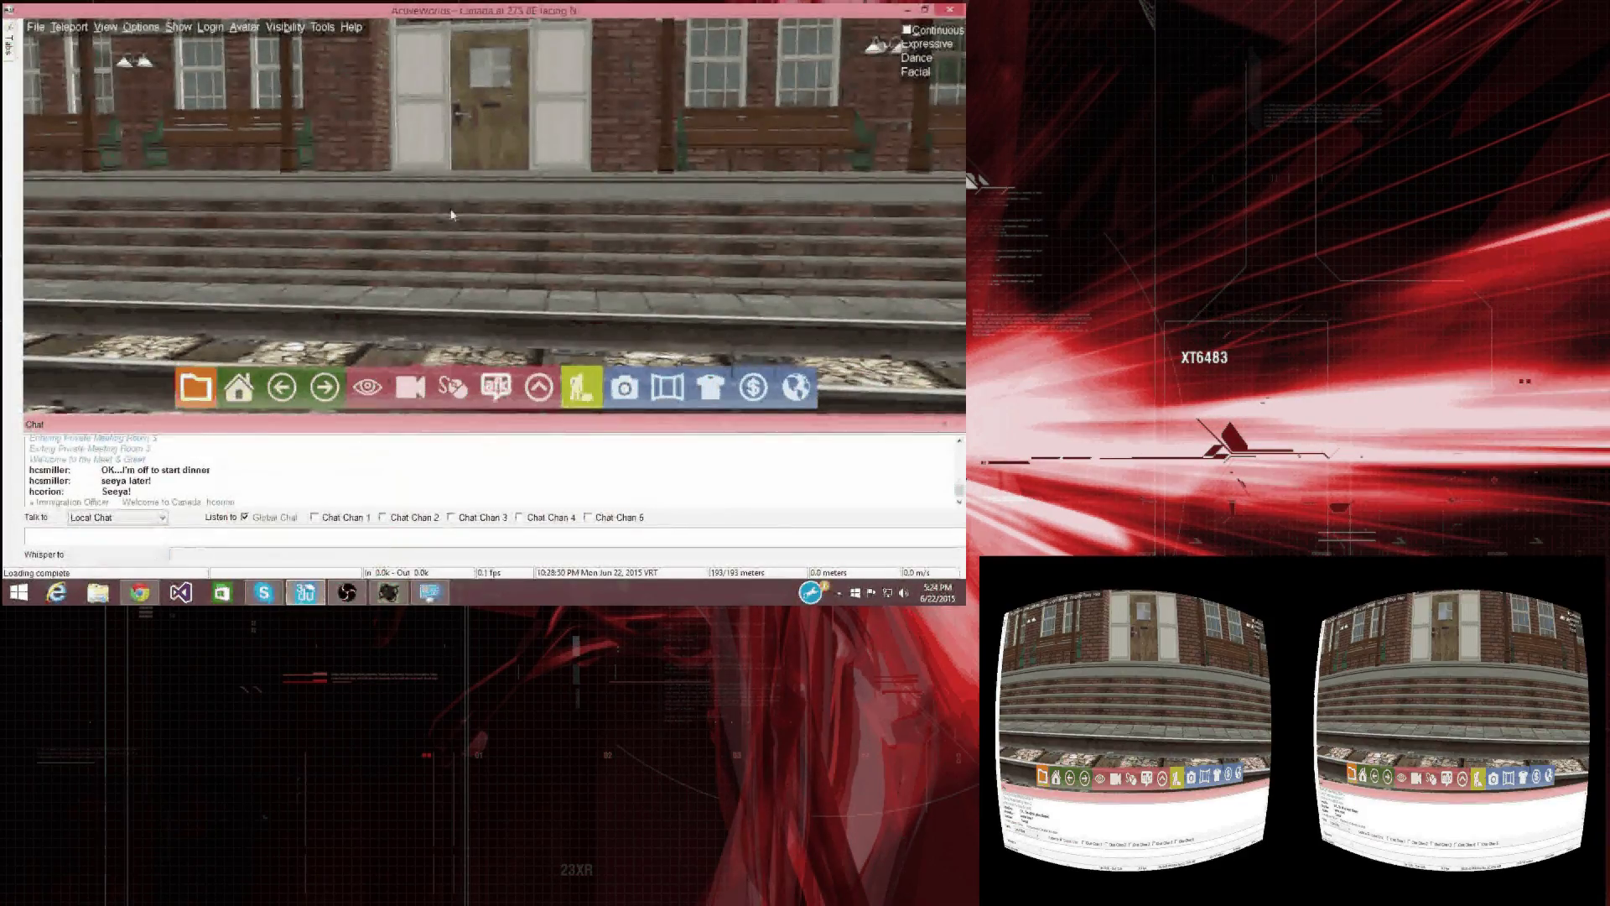